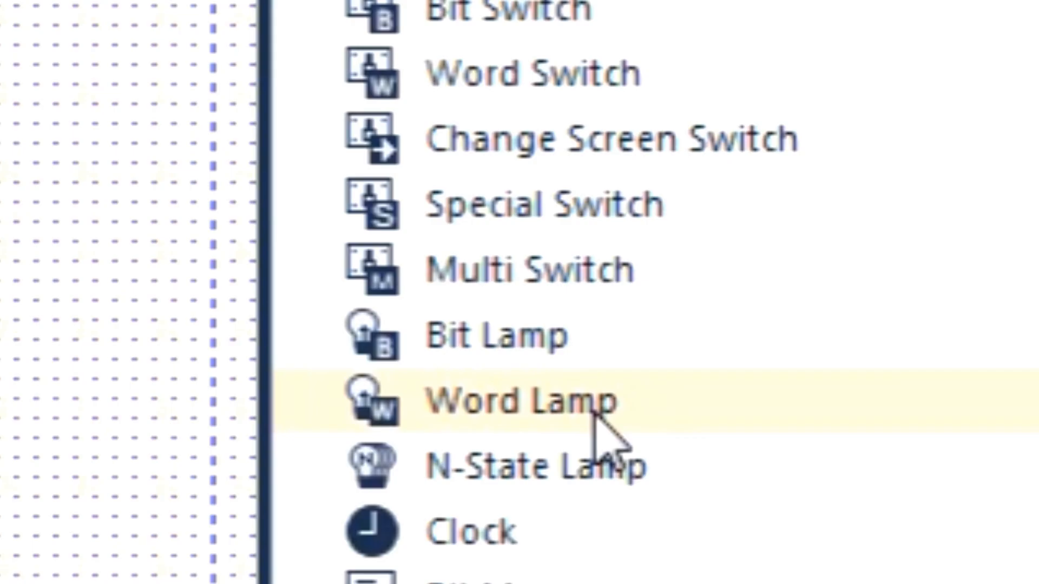
- Place a Word Lamp in the upper part of the base screen and assign word device MW100 to it
left_click(895, 385)
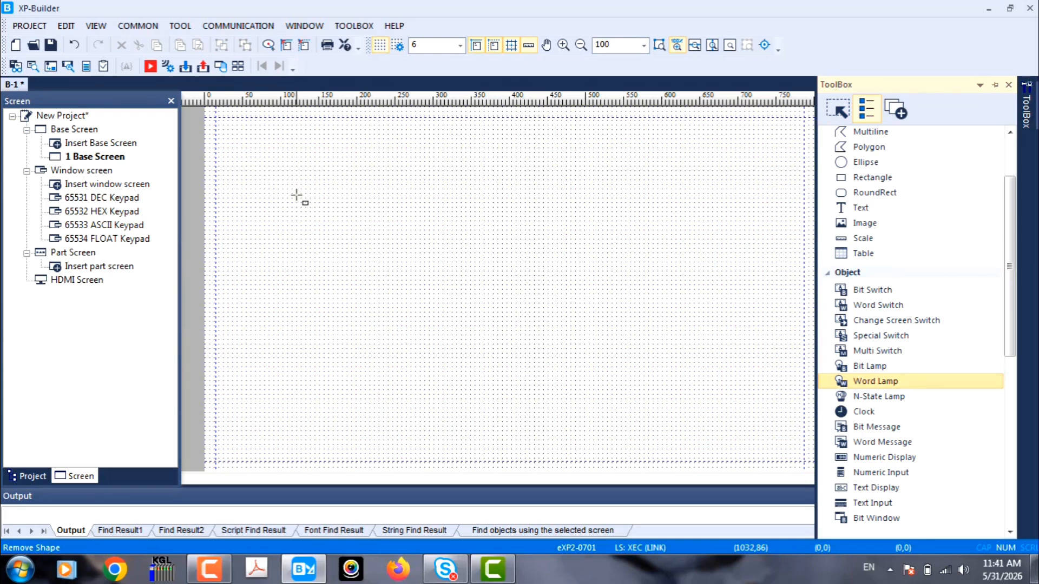
left_click(297, 196)
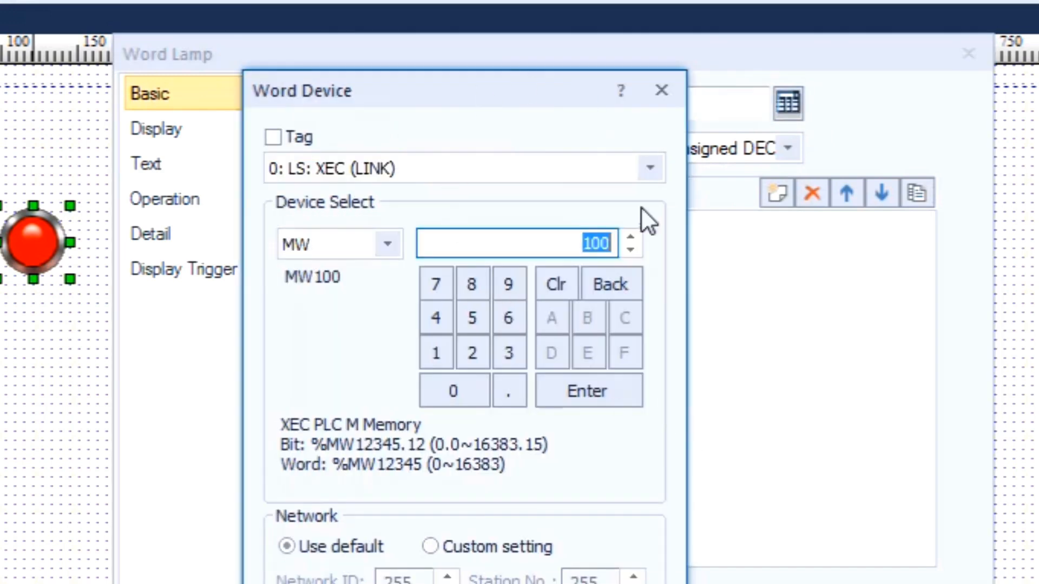
left_click(400, 164)
left_click(400, 163)
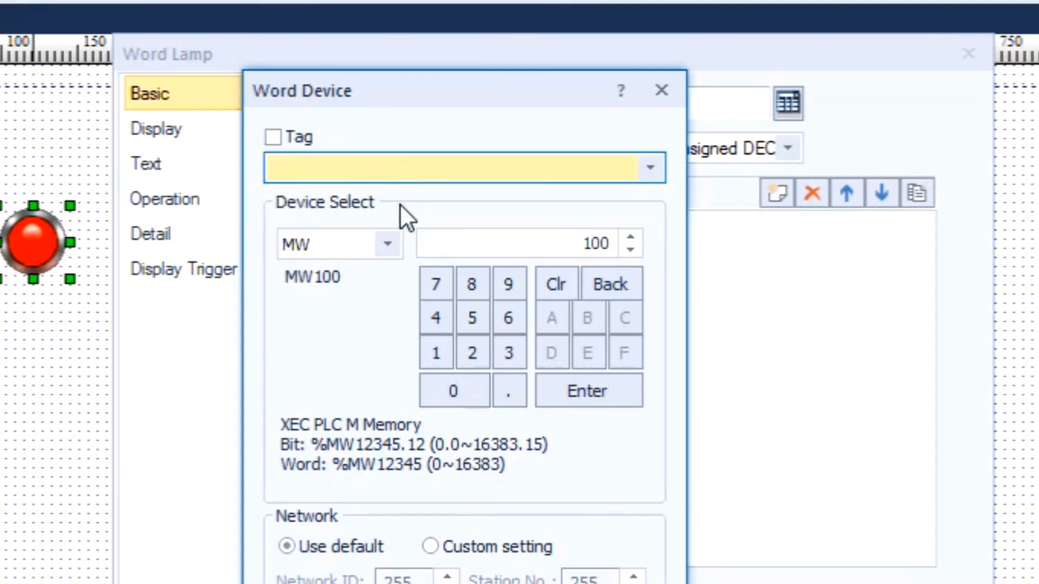
left_click(390, 245)
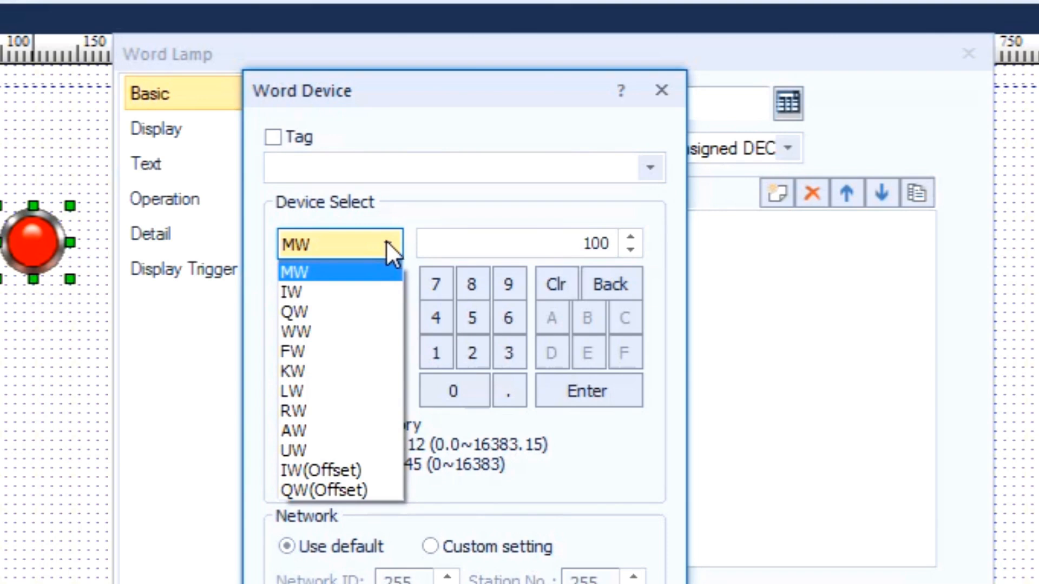
left_click(378, 243)
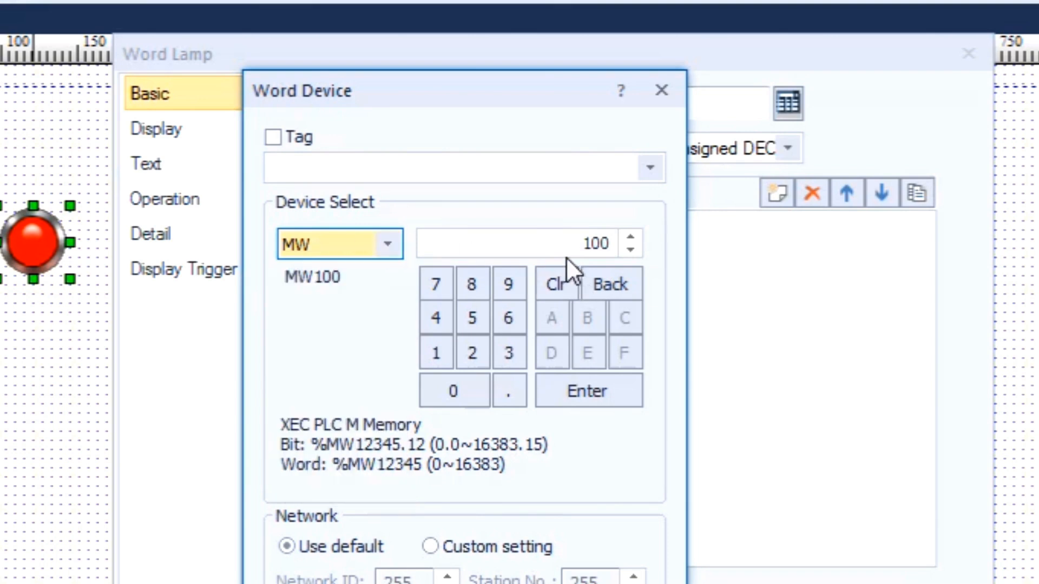
left_click(617, 243)
left_click(568, 243)
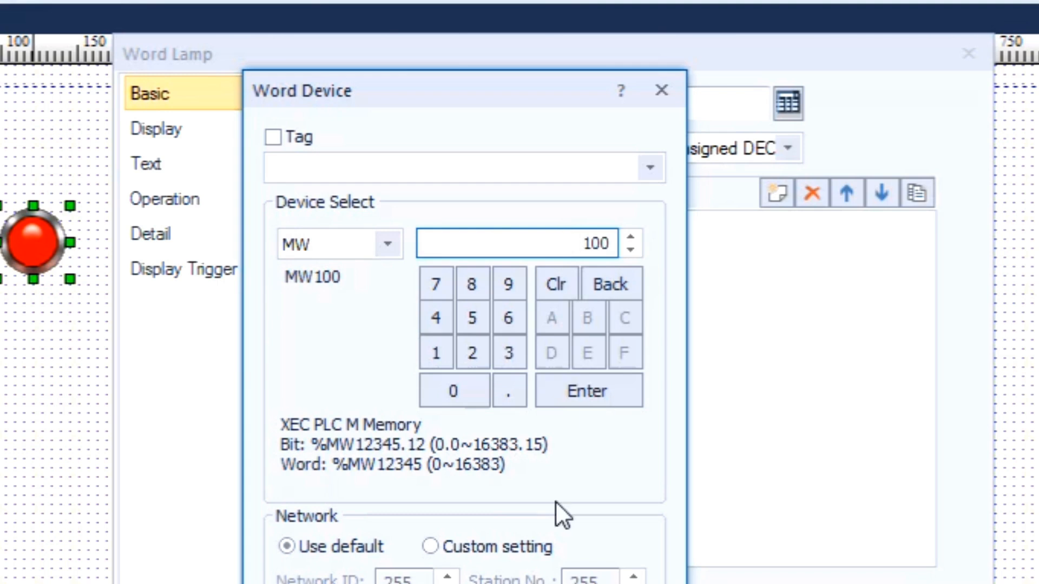
key("Return")
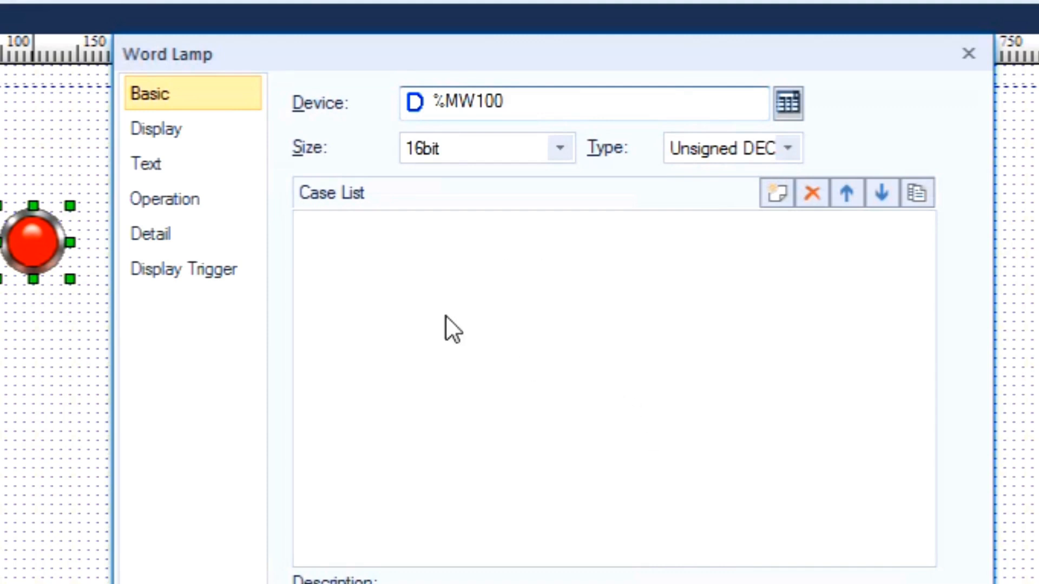
- Add a case to the lamp's case list and set its range operand to A B C (3 Terms AND)
double_click(417, 260)
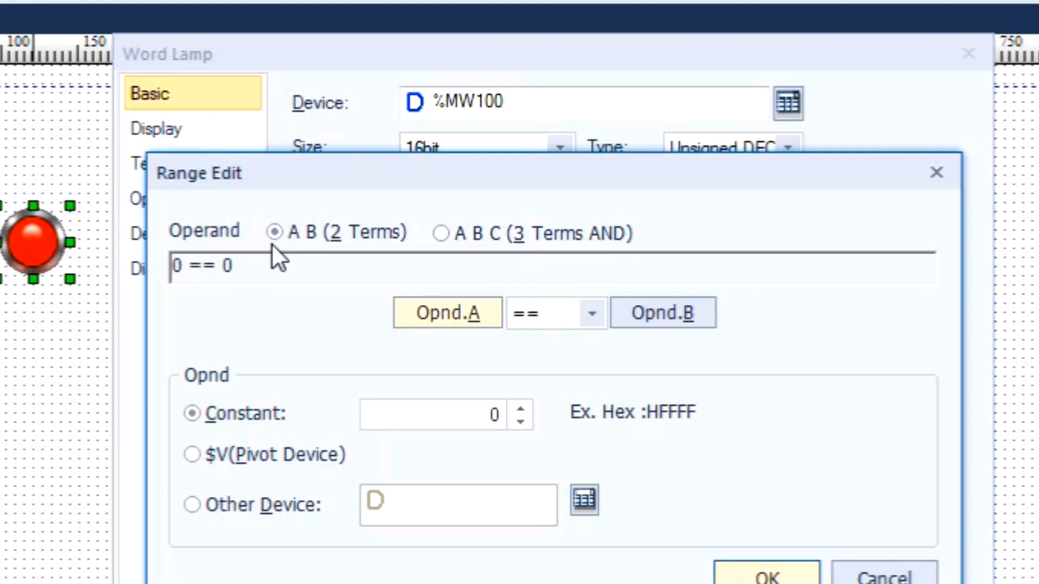
left_click(468, 232)
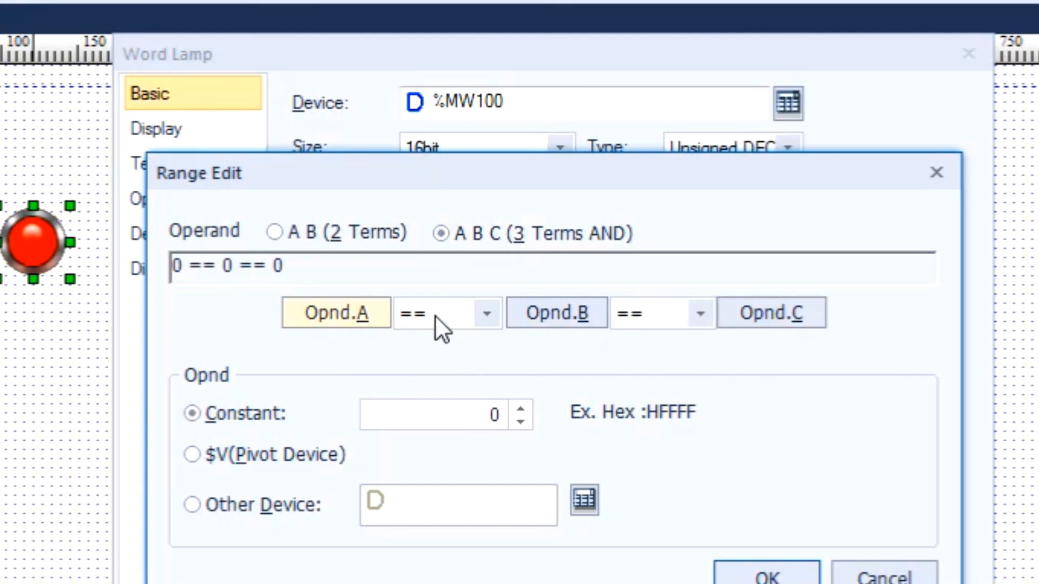
left_click(485, 308)
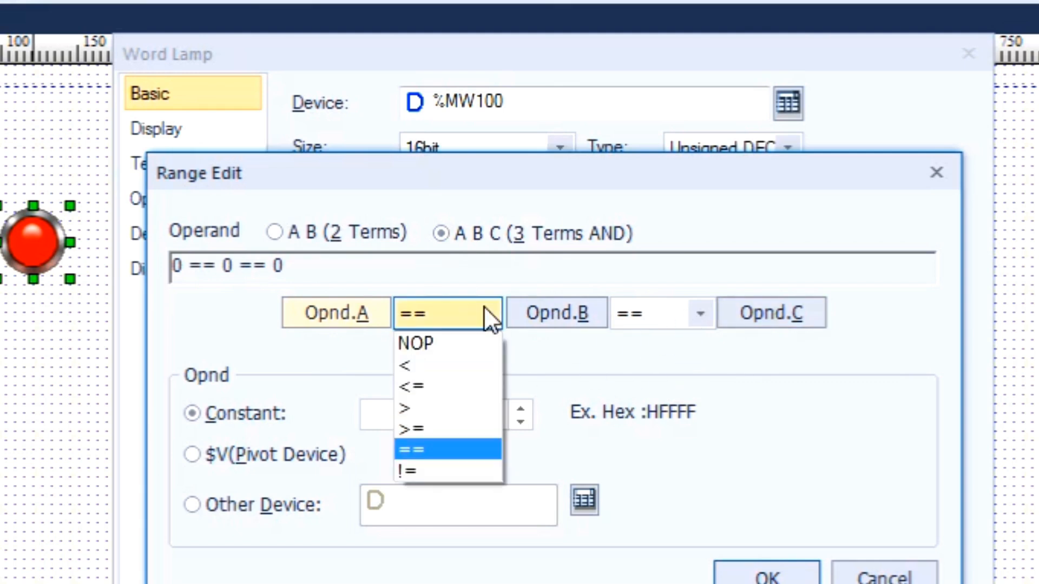
left_click(485, 307)
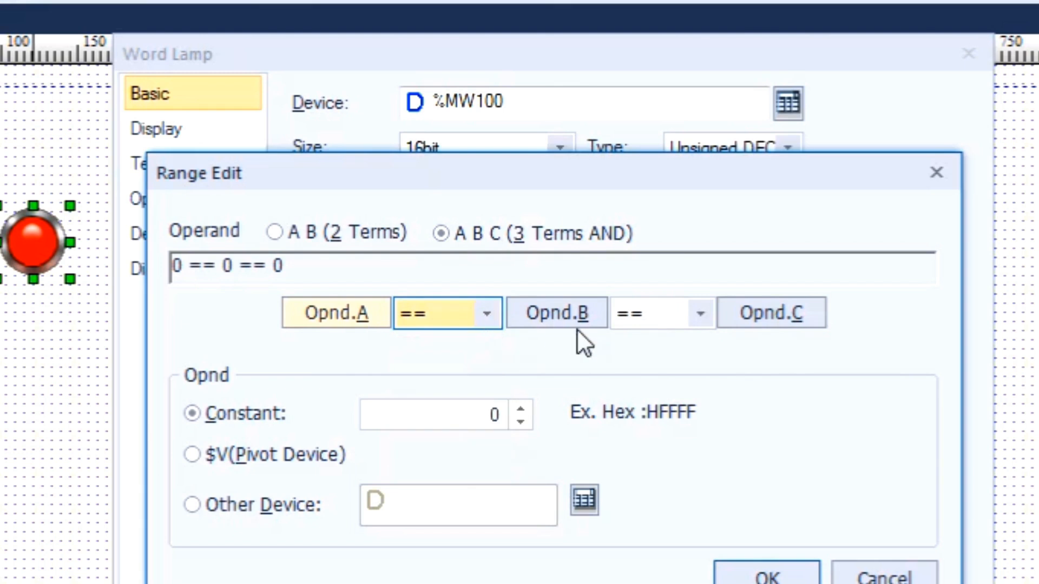
left_click(711, 308)
left_click(482, 309)
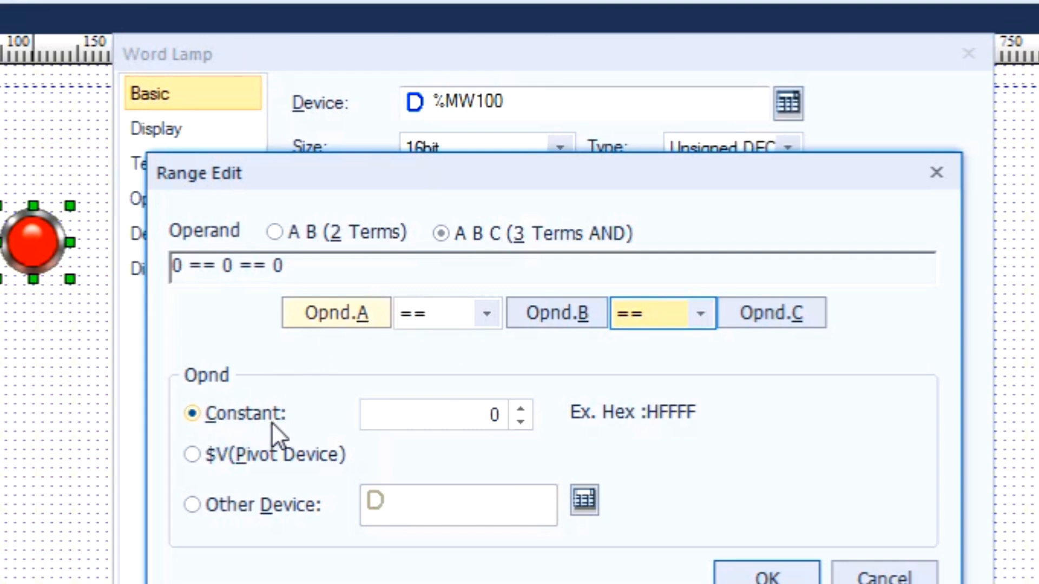
left_click(210, 412)
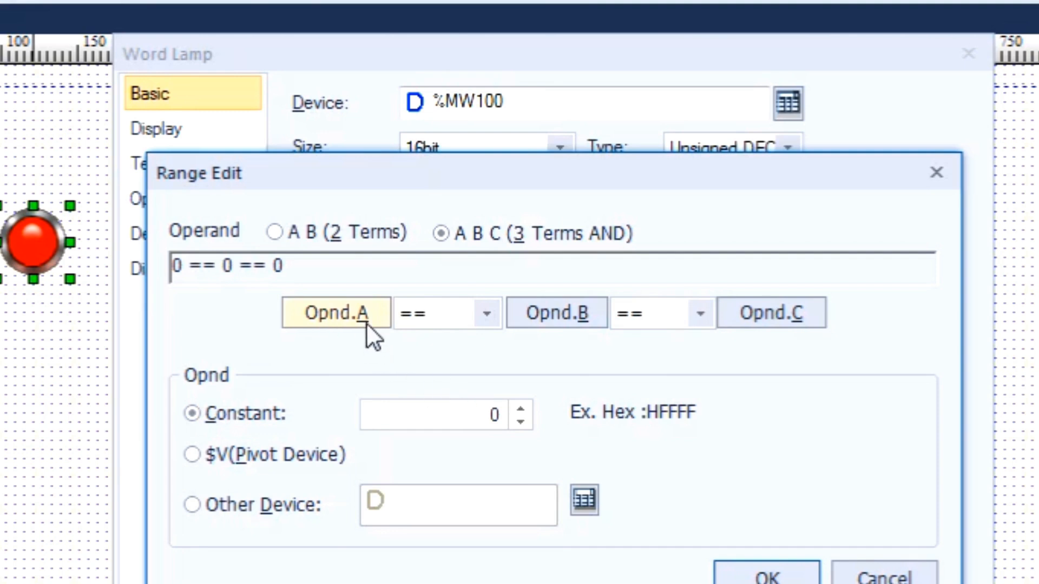
- Set operand A to the constant 10 and the first comparison operator to <
double_click(504, 415)
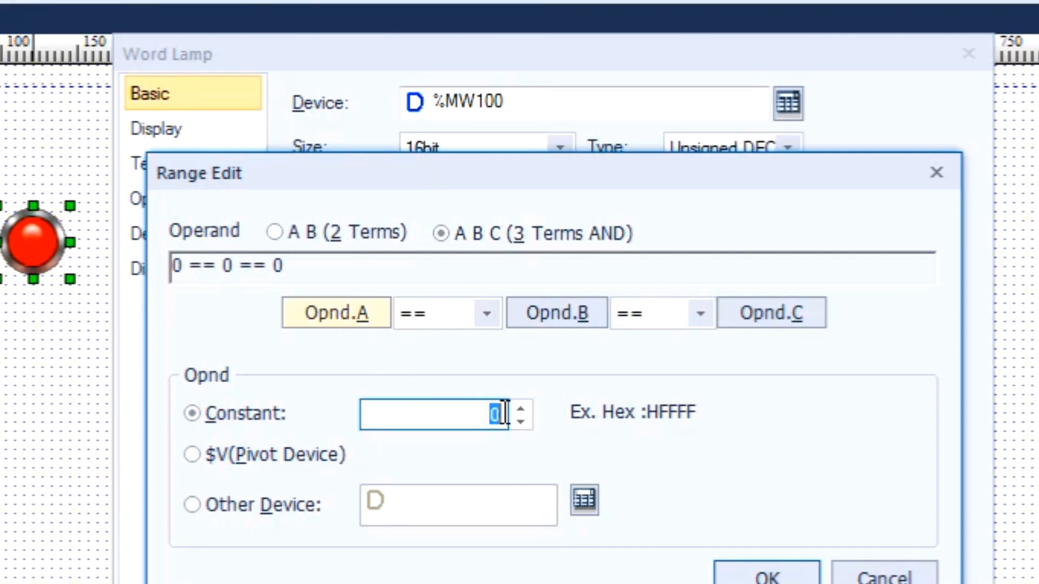
type("10")
left_click(483, 311)
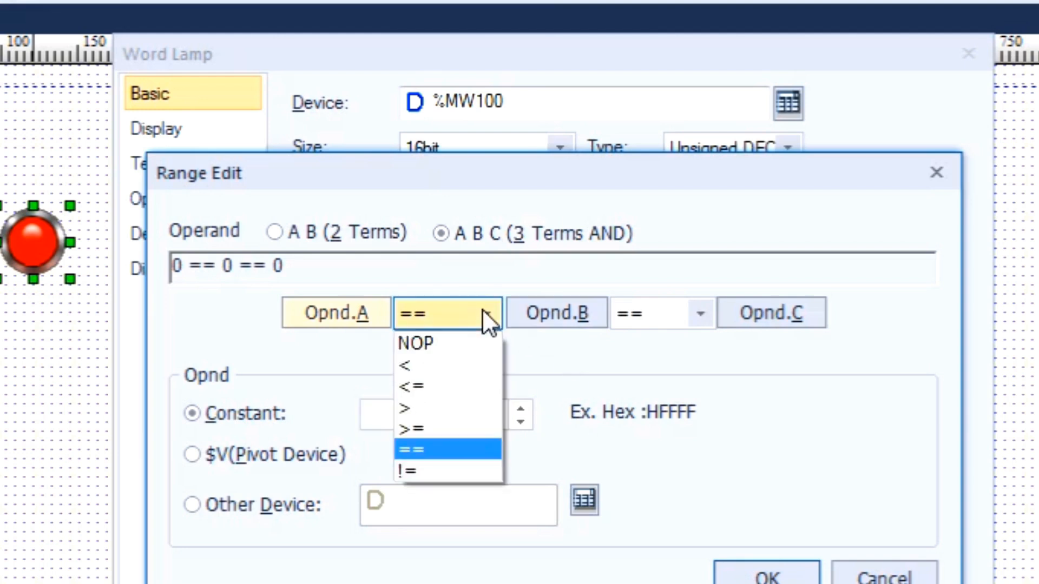
left_click(420, 362)
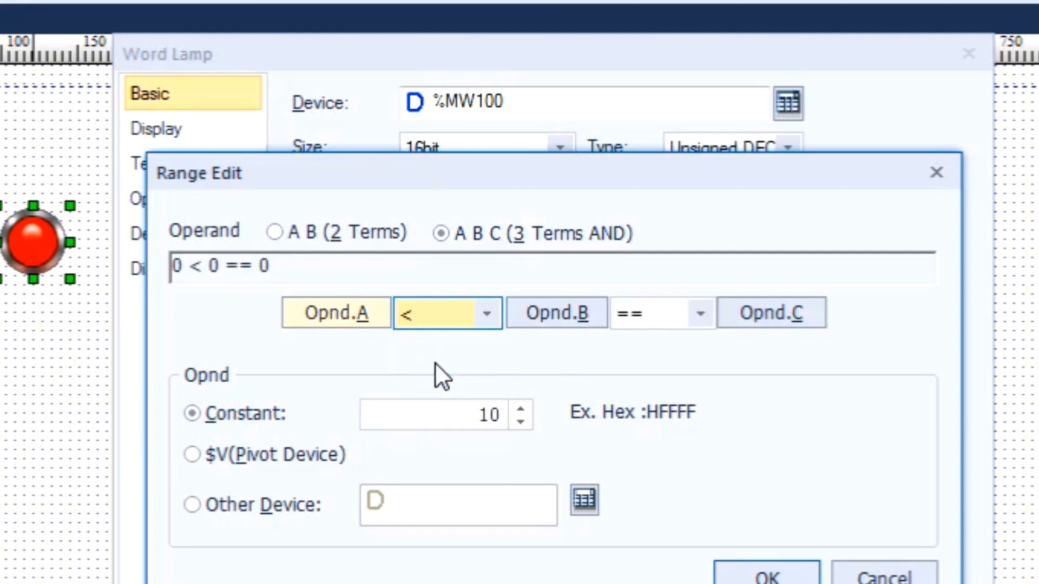
- Set operand B to $V (Pivot Device) and the second comparison operator to <
left_click(575, 317)
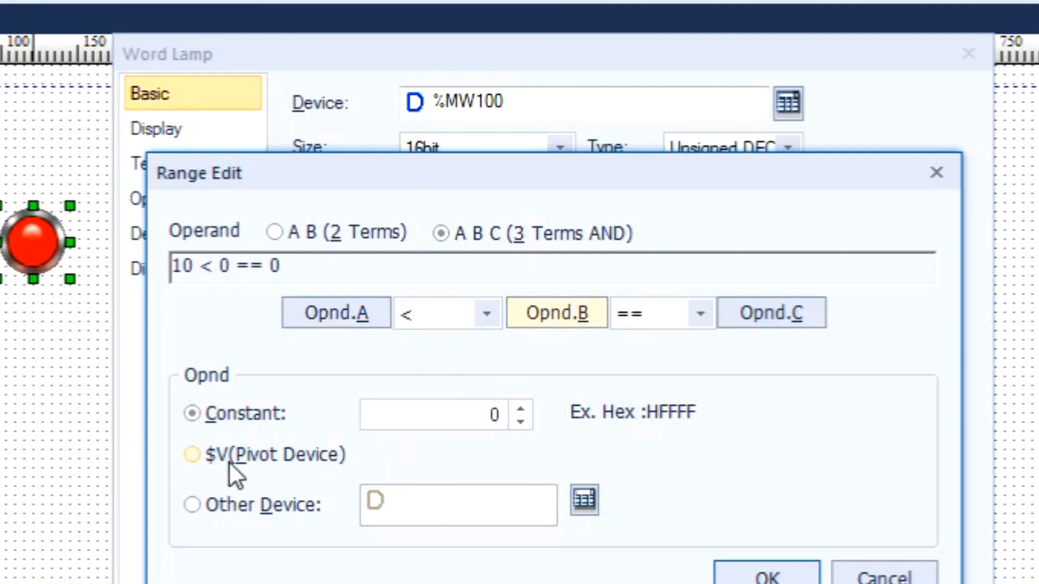
left_click(215, 455)
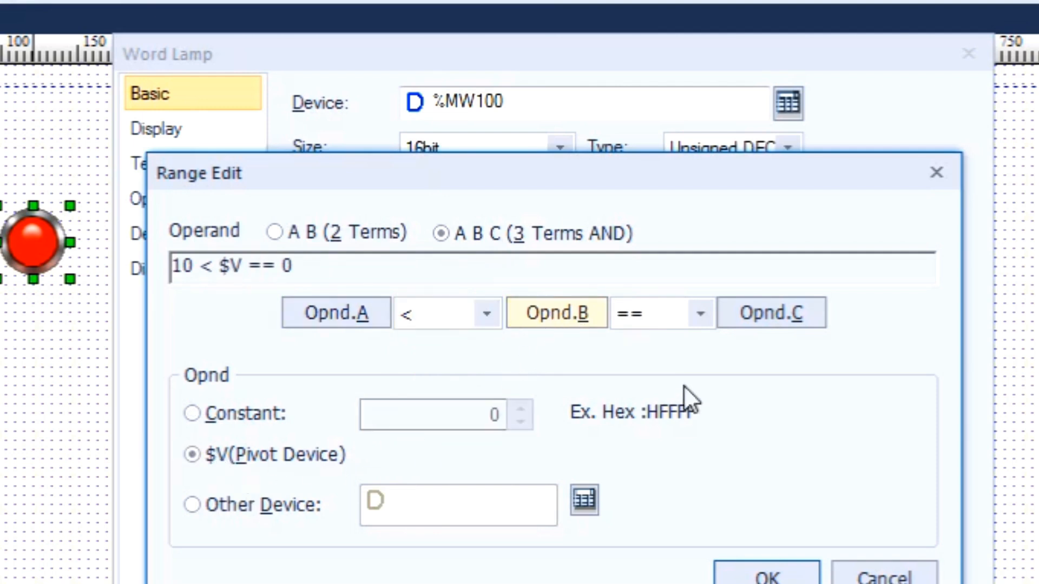
left_click(706, 311)
left_click(645, 361)
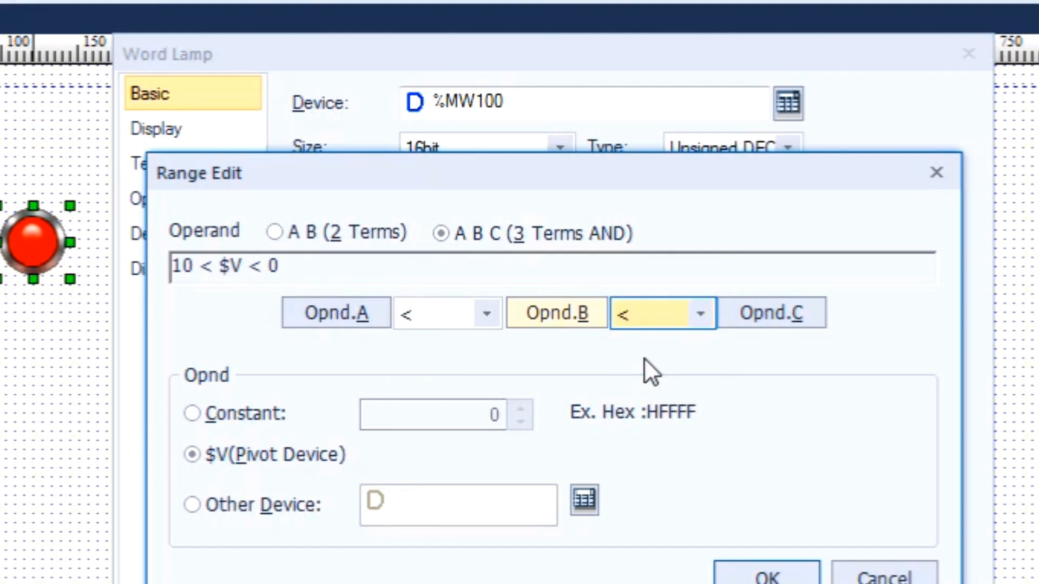
- Set operand C to the constant 20 and accept the range condition
left_click(784, 321)
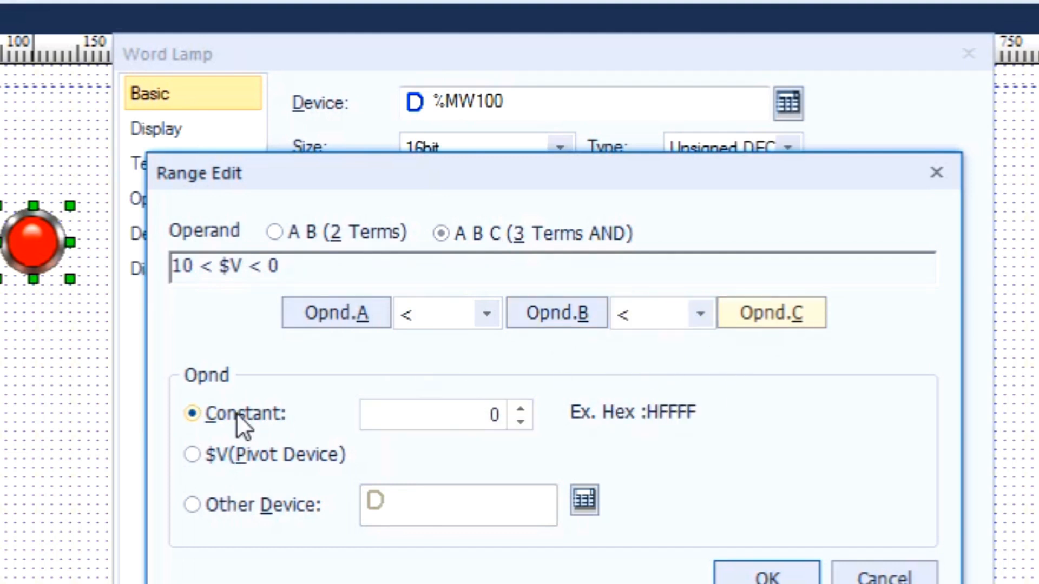
left_click_drag(489, 414, 503, 413)
type("20")
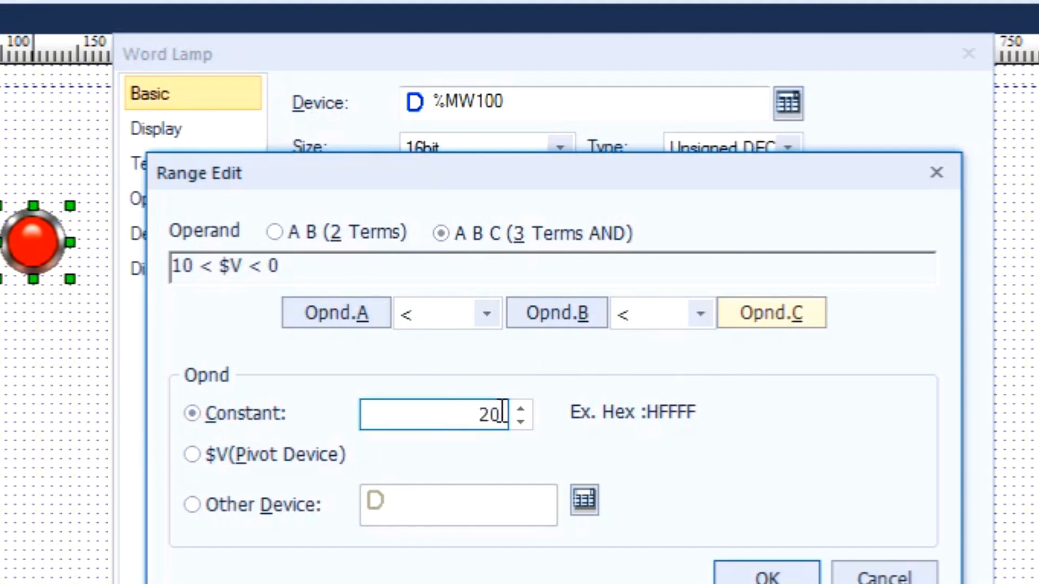
left_click(772, 575)
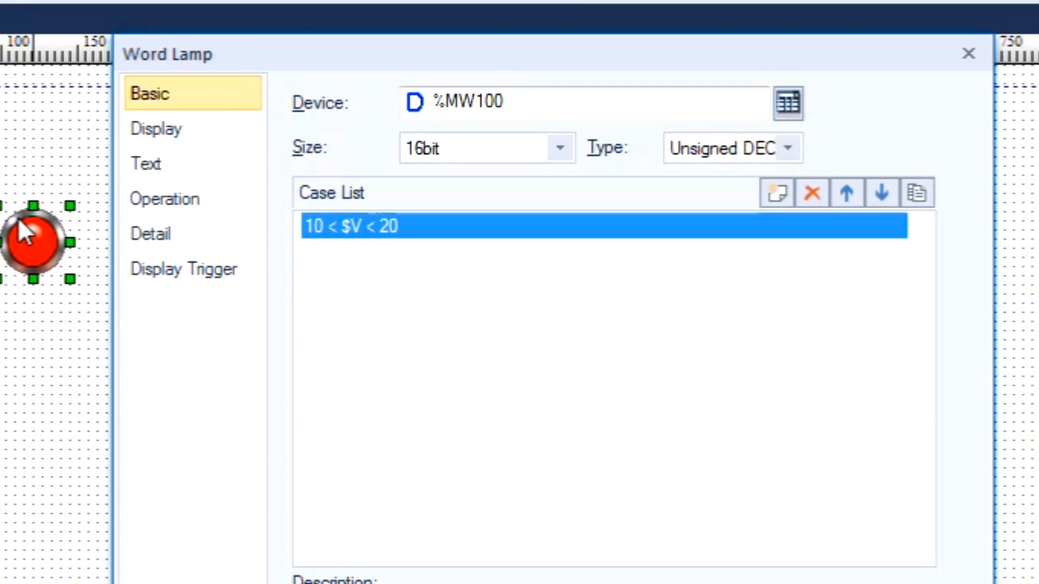
- Open the lamp's display settings and look at the graphic library's lamp images and colour filter for the default state
left_click(194, 131)
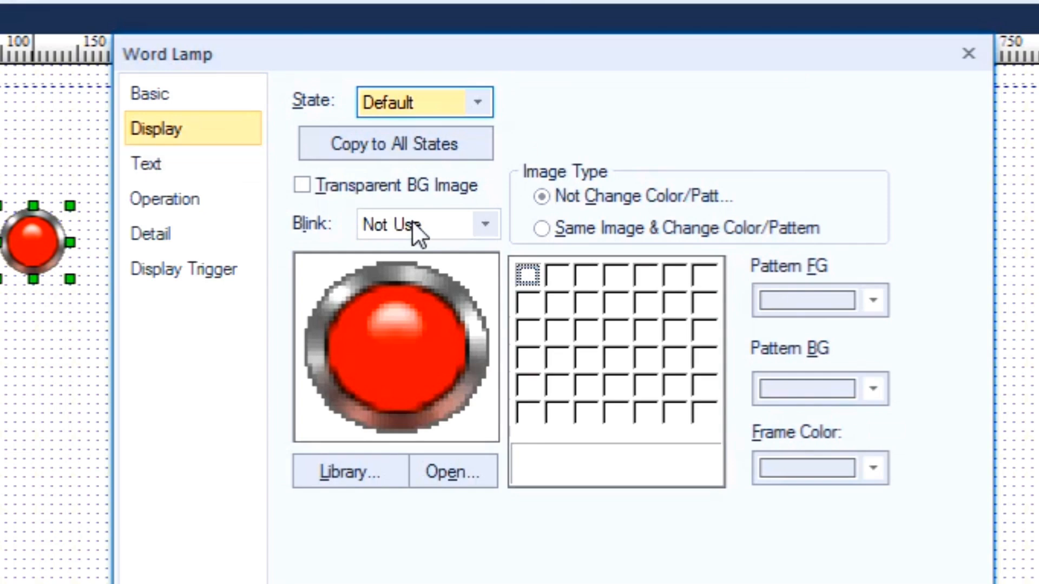
left_click(364, 471)
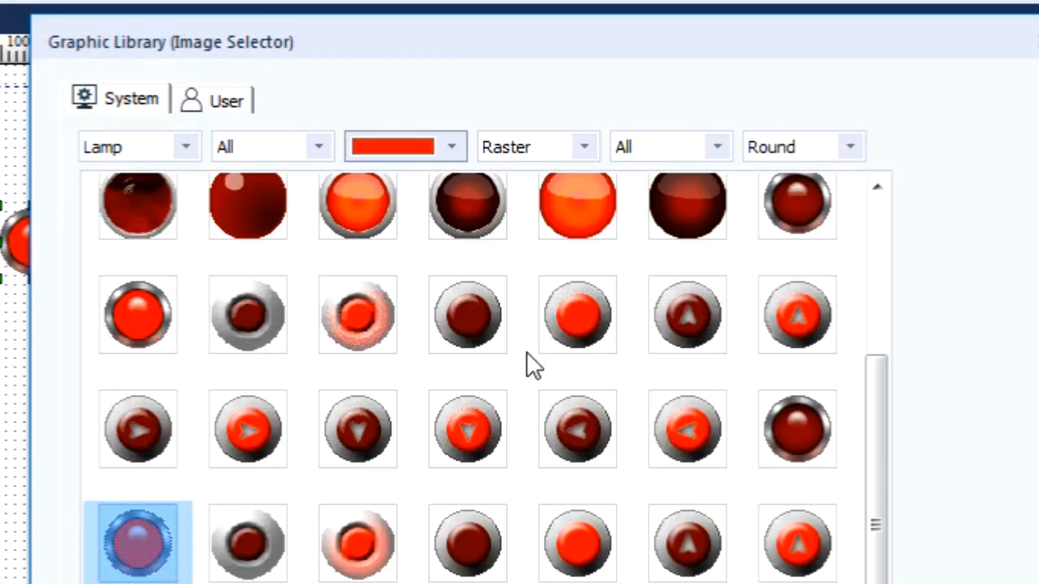
left_click(455, 145)
left_click(455, 145)
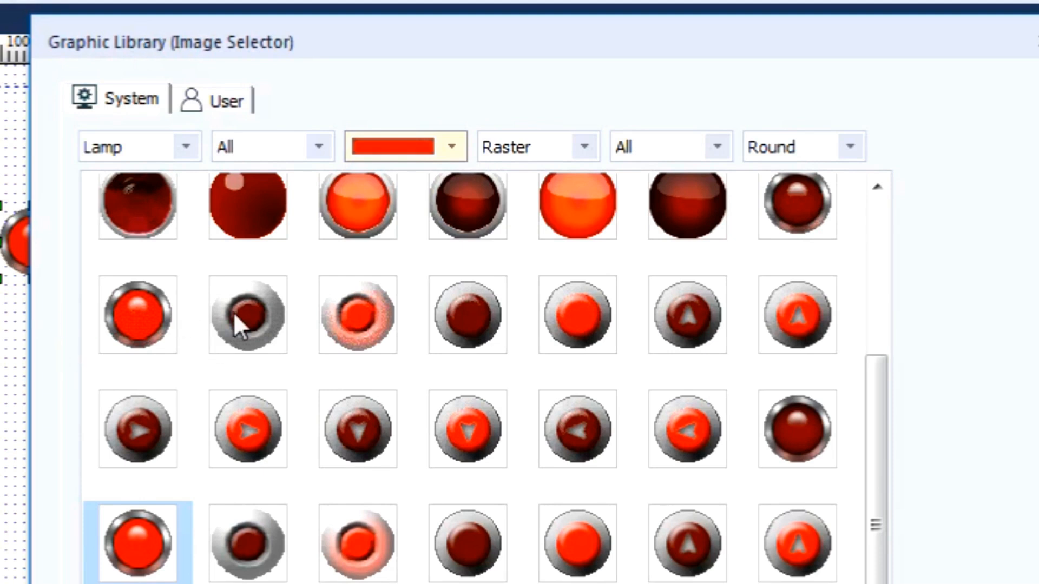
left_click(882, 582)
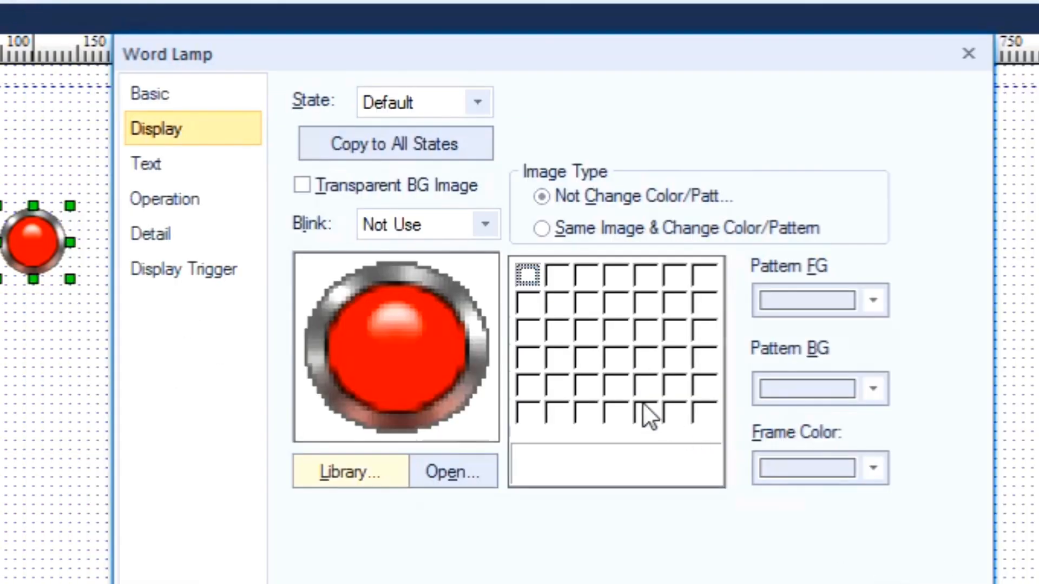
- Enable a transparent background image for the lamp's default state, apply the settings and enlarge the lamp to about 160 by 120 pixels
left_click(308, 185)
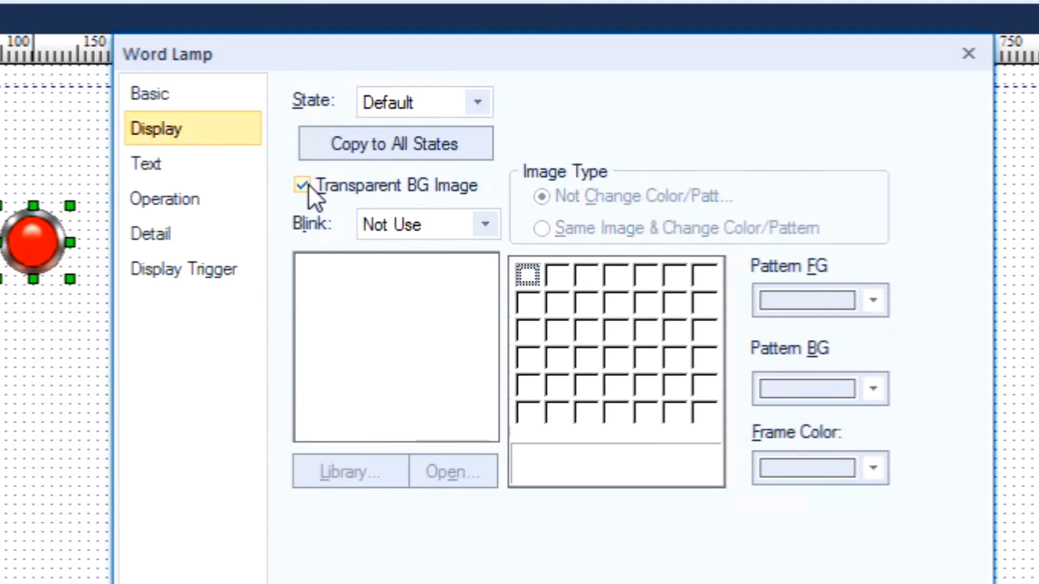
left_click(749, 583)
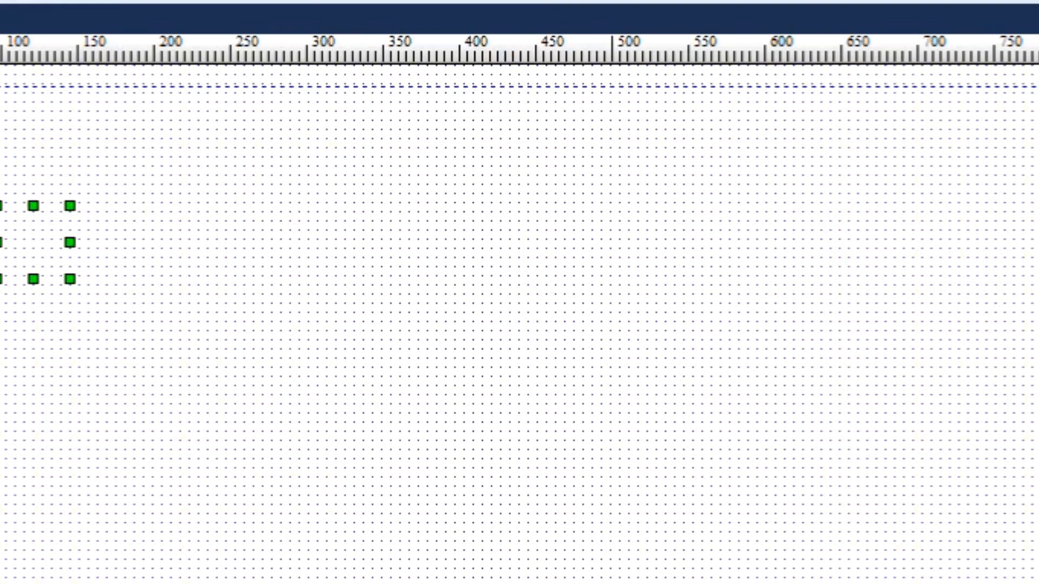
left_click_drag(70, 205, 192, 163)
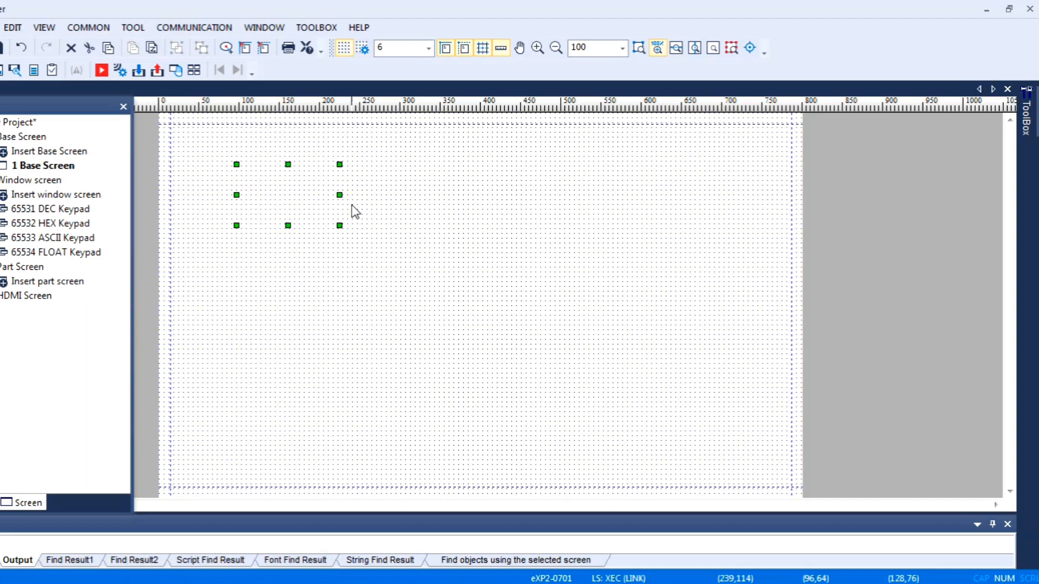
left_click_drag(235, 227, 211, 263)
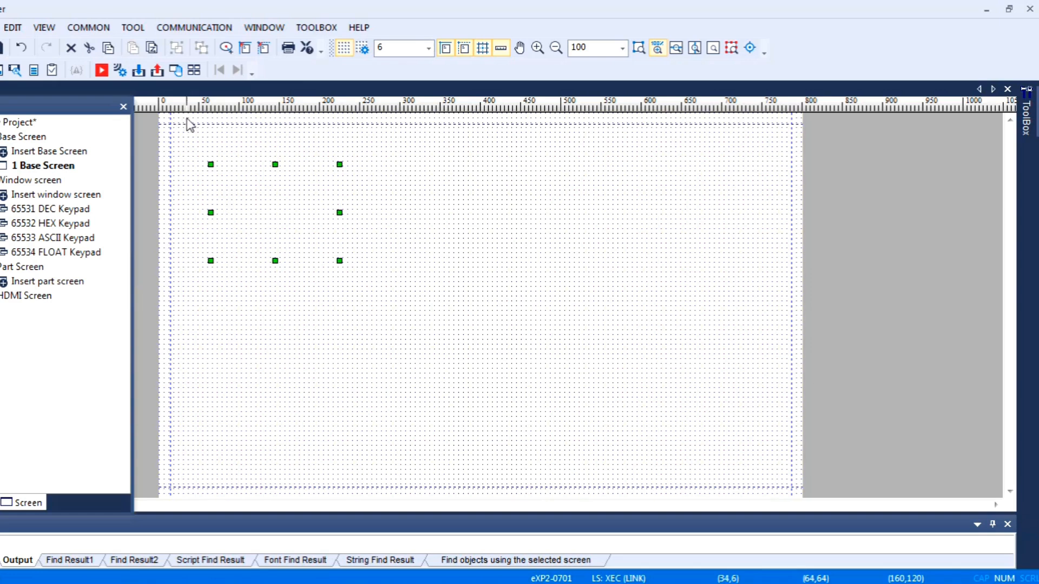
- Enable the PLC simulator option for Controller 0 in the project's XGT Panel settings and accept
left_click(96, 30)
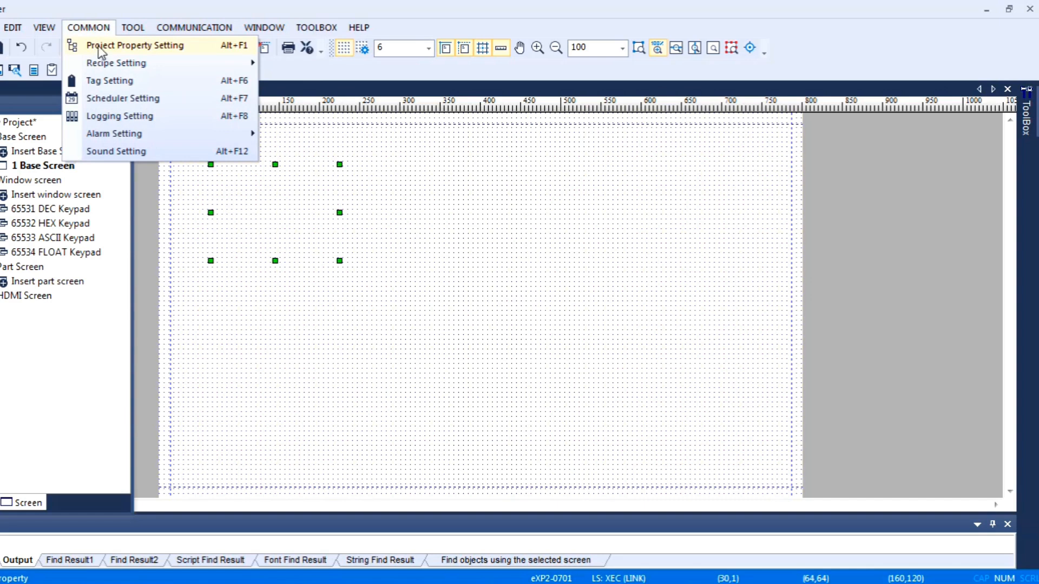
left_click(99, 46)
left_click(242, 84)
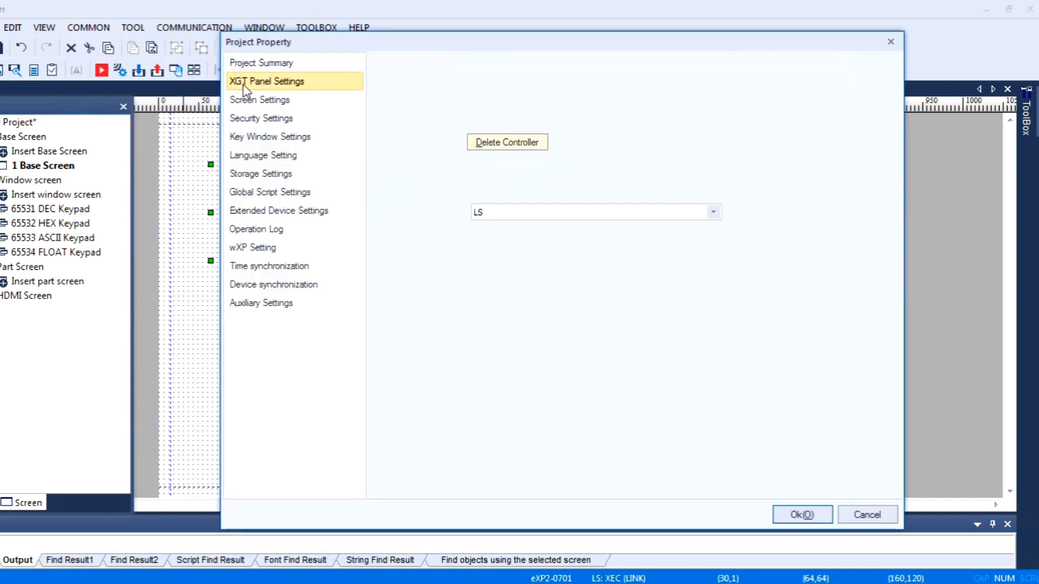
left_click(443, 336)
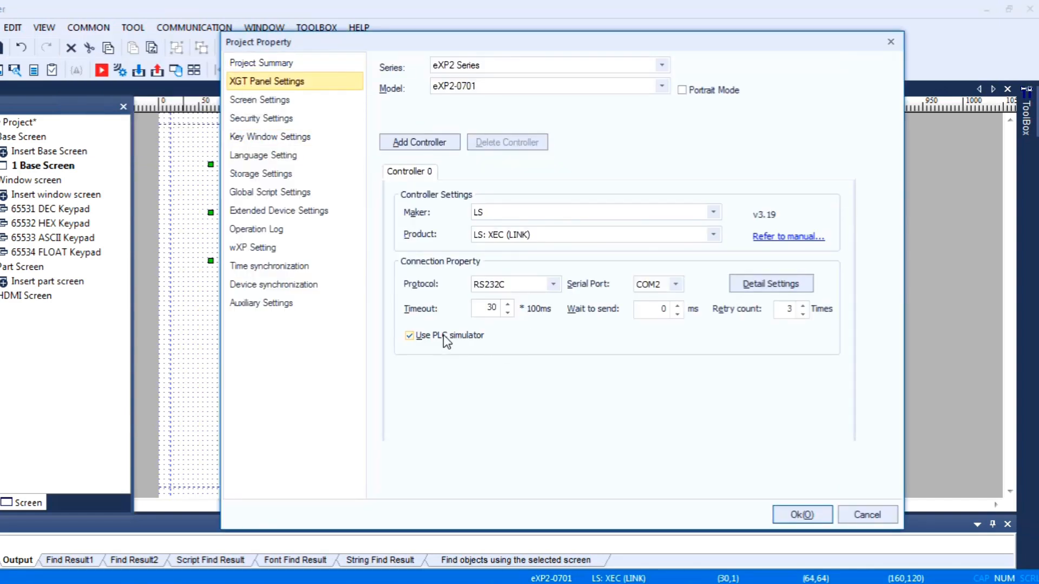
left_click(808, 514)
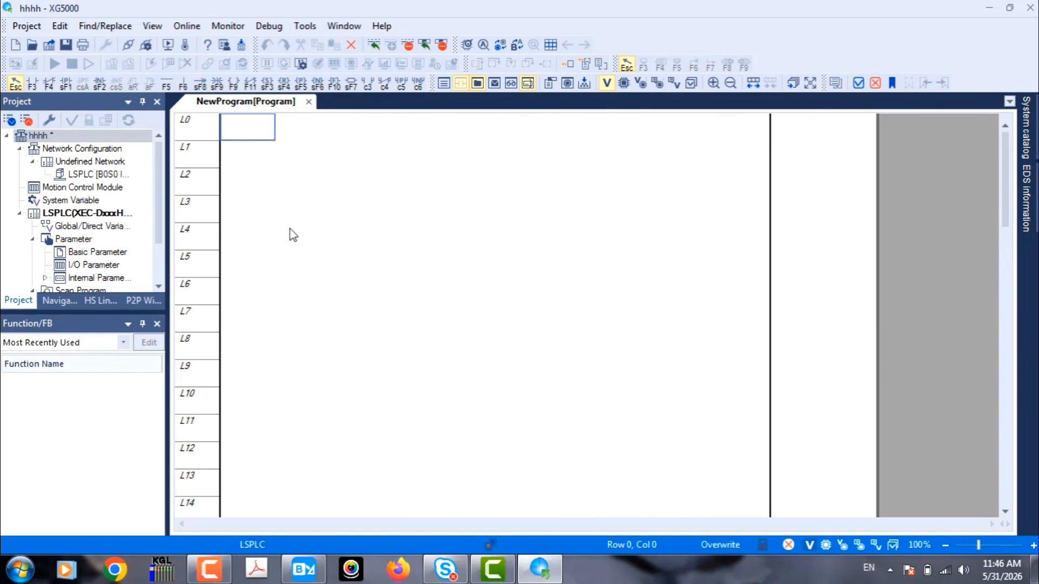
- Insert a MOVE function block on rung L4 of the ladder program
left_click(334, 84)
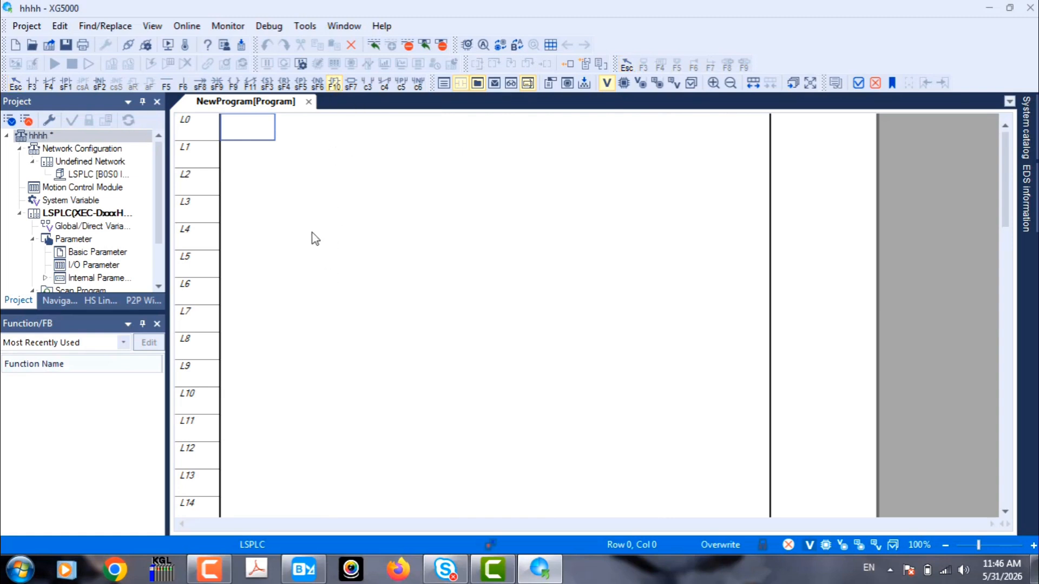
left_click(316, 238)
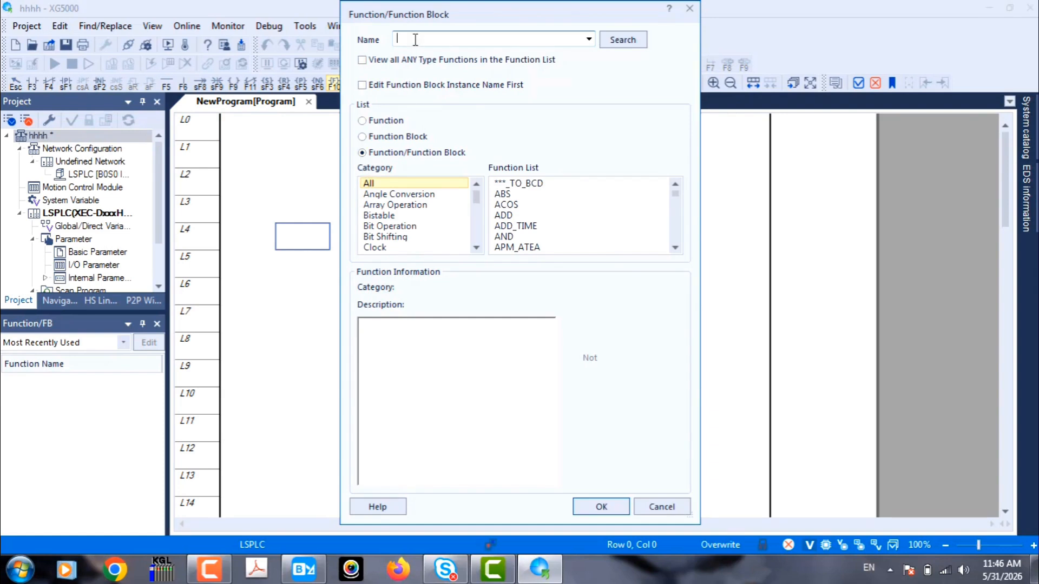
type("MOD")
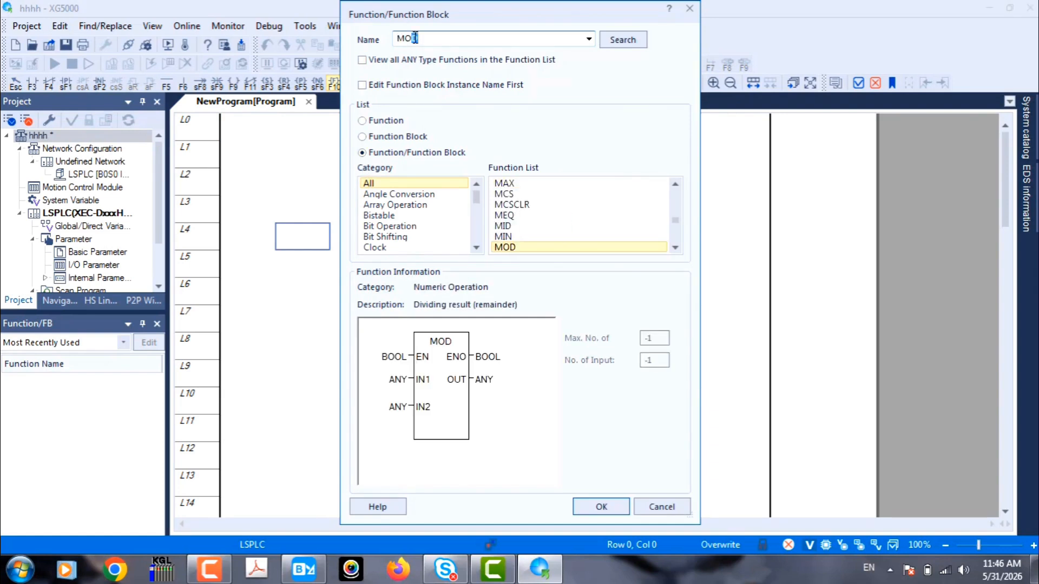
key("BackSpace")
type("VE")
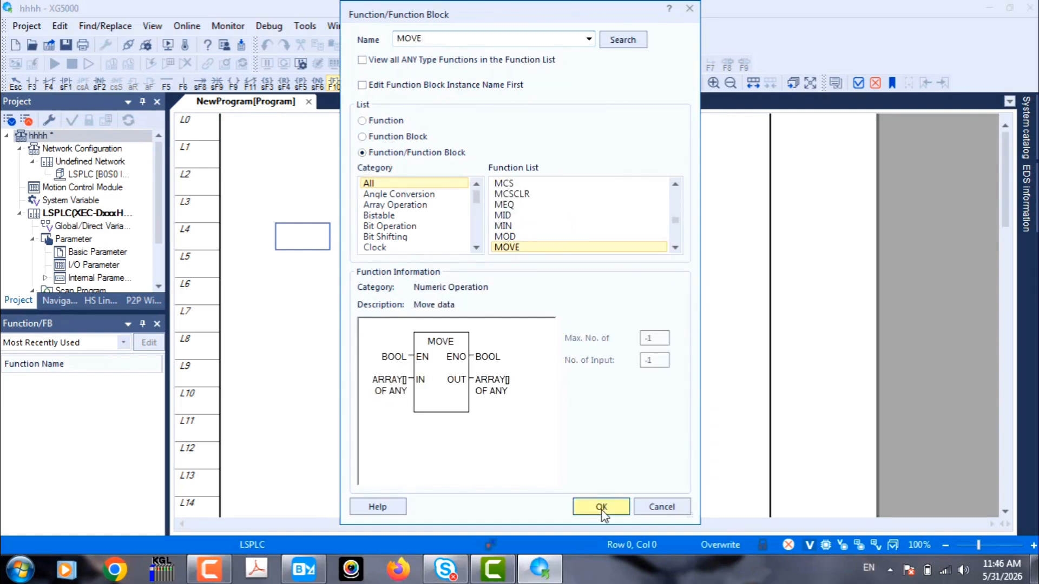
left_click(601, 507)
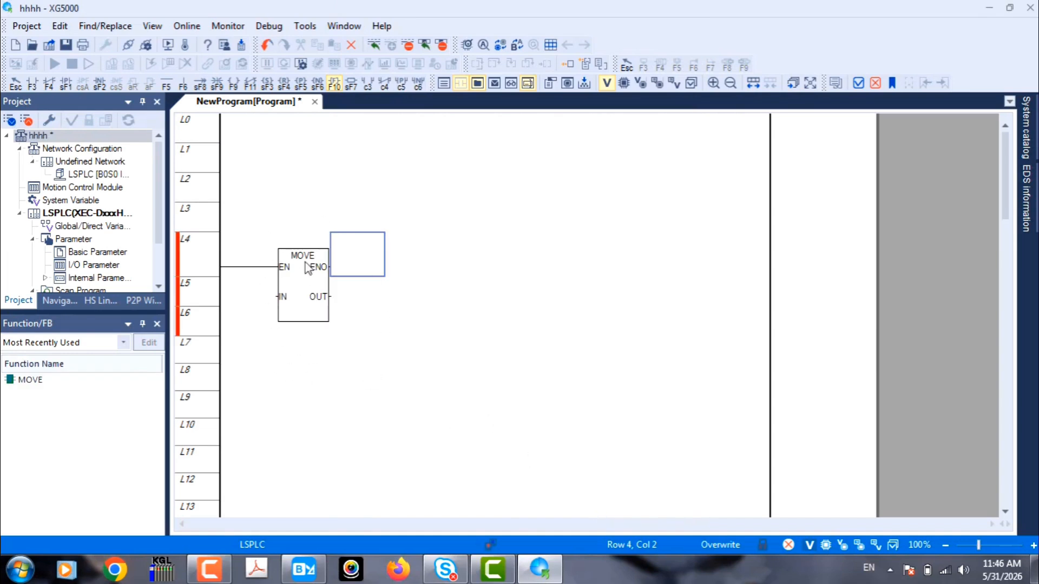
key("Escape")
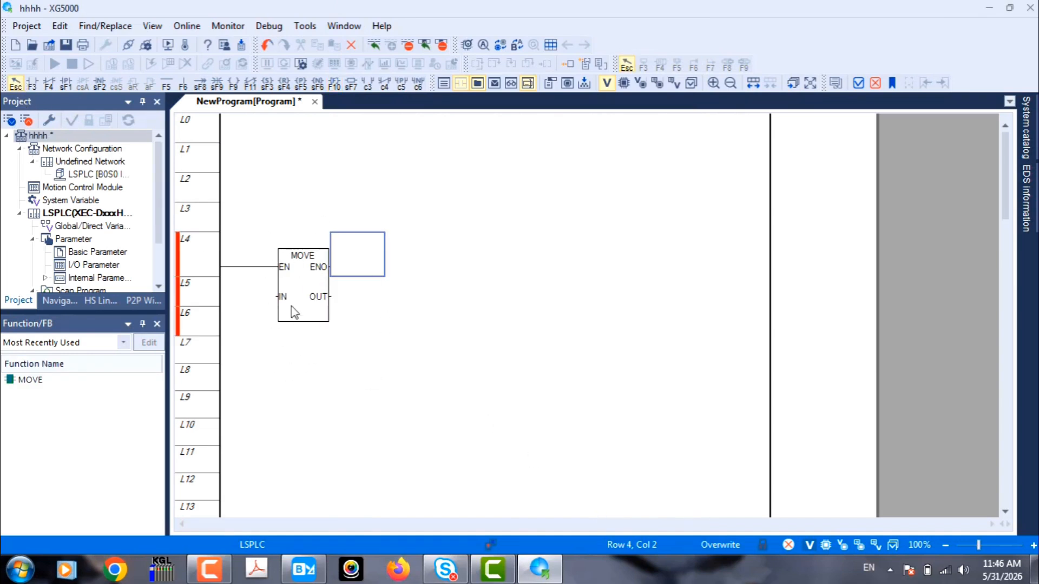
- Assign a new local variable IN with data type INT to the MOVE block's input
double_click(262, 295)
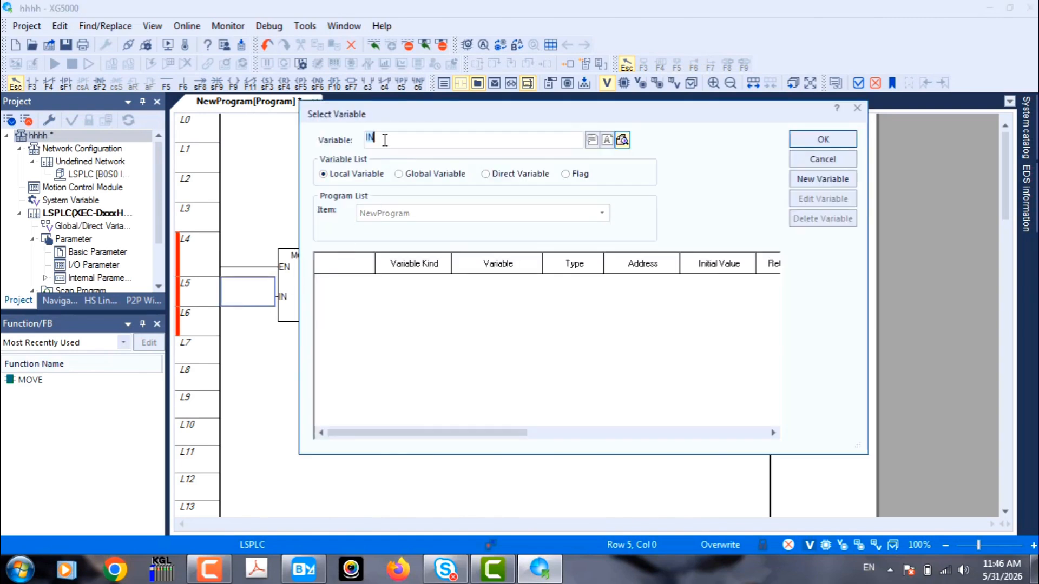
left_click(384, 140)
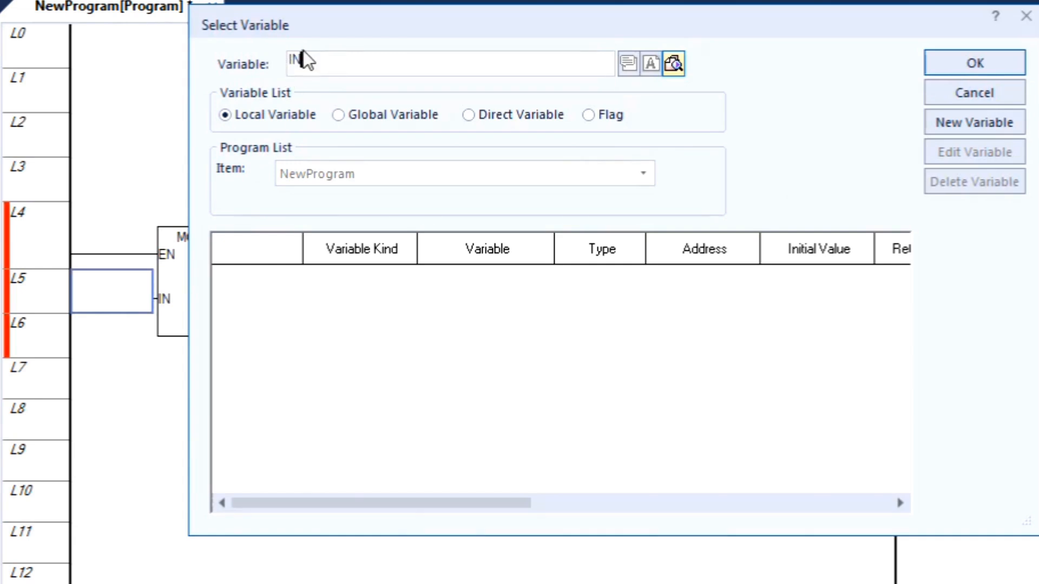
left_click(949, 69)
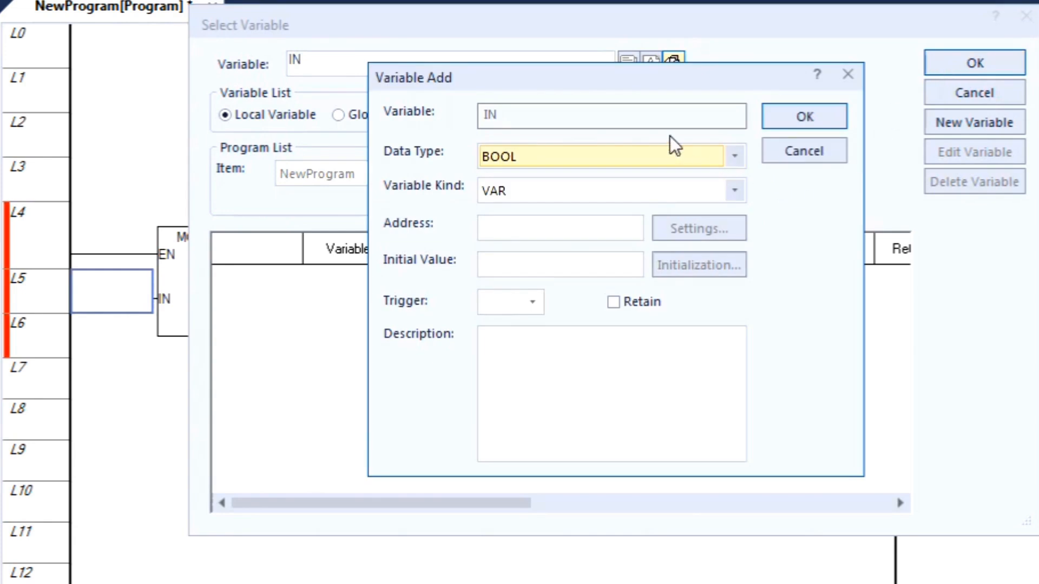
left_click(572, 159)
left_click(508, 295)
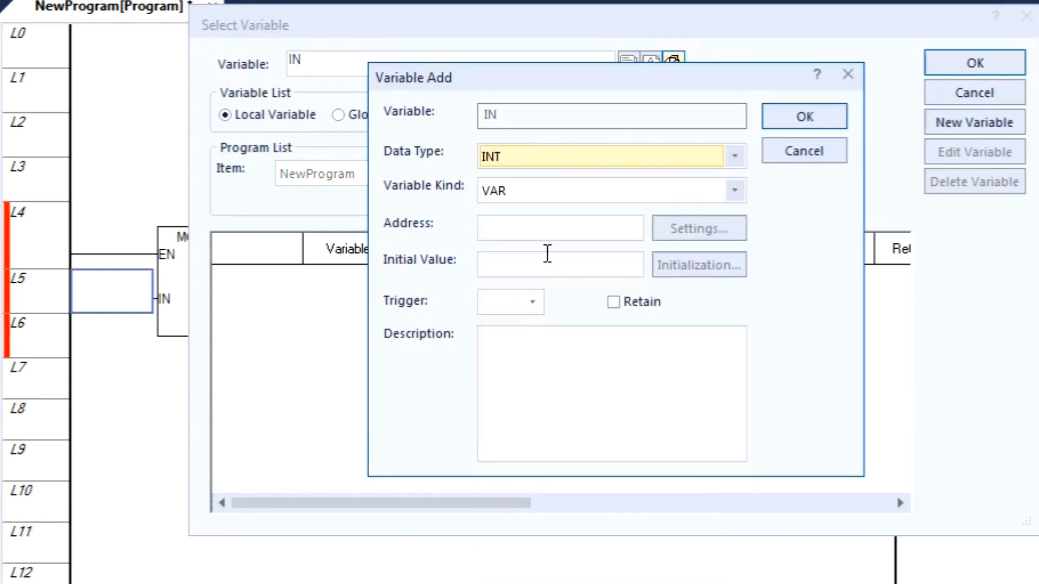
left_click(807, 121)
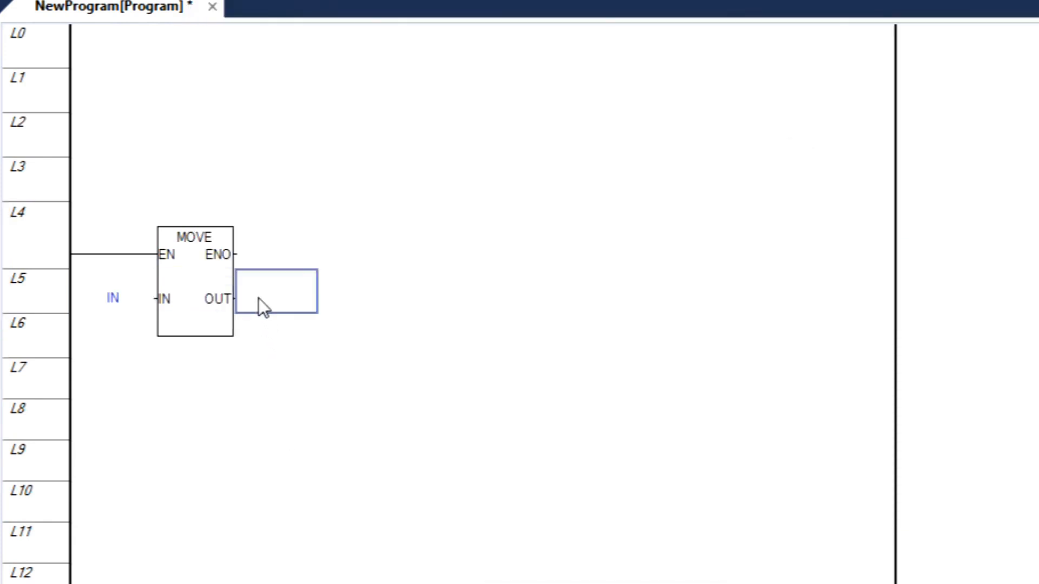
- Assign the address MW100 to the MOVE block's output
double_click(259, 297)
left_click(321, 61)
left_click_drag(321, 61, 279, 54)
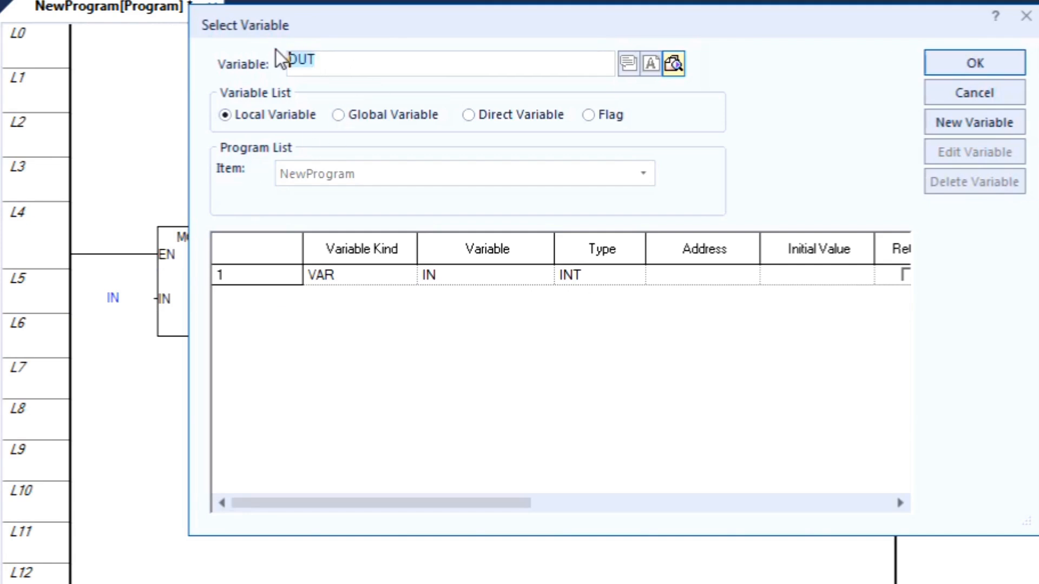
type("mw")
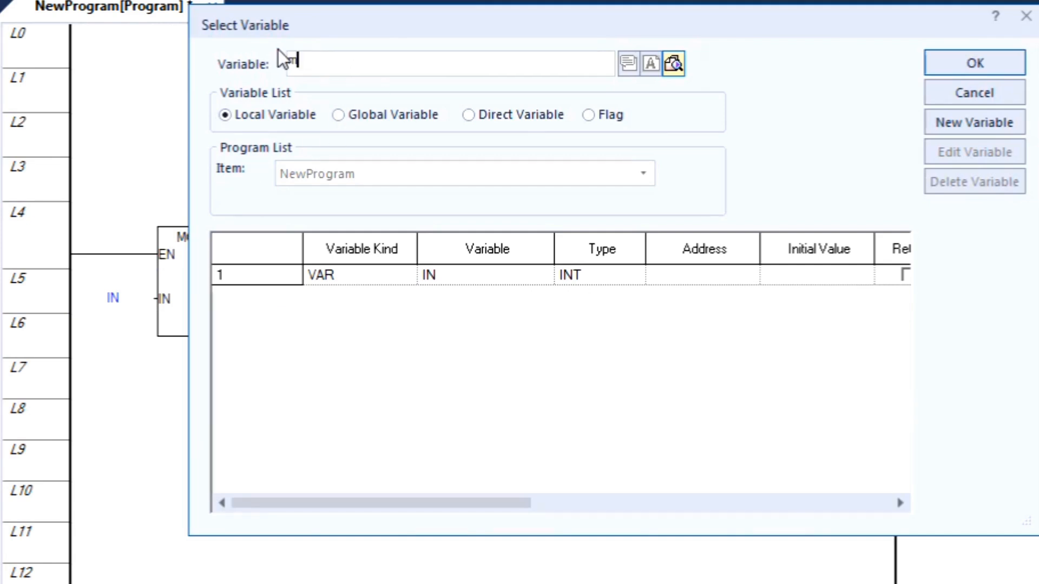
type("100")
left_click(966, 71)
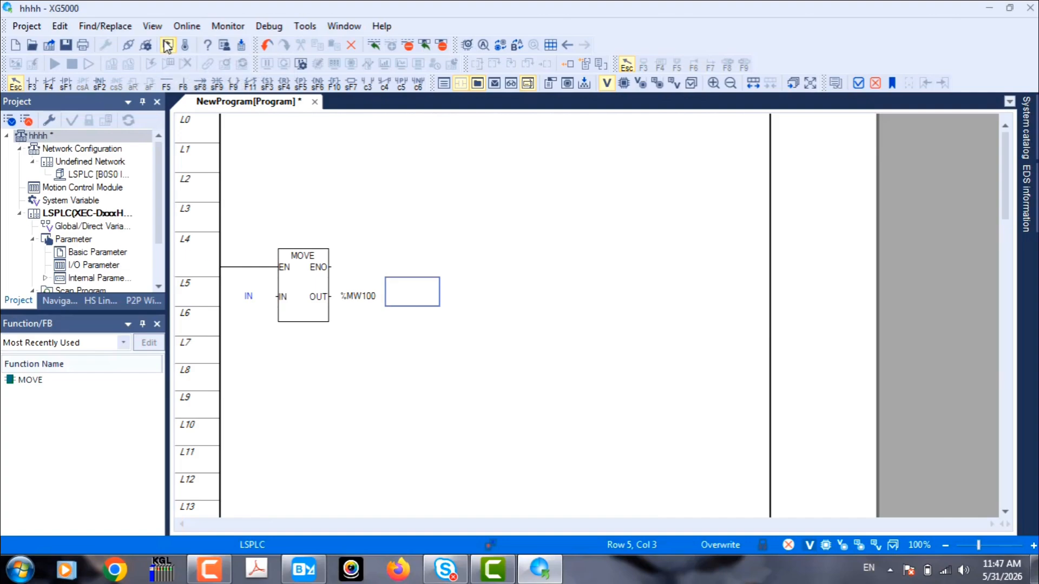
- Start the PLC simulator, write the program and parameters to it, and close the program check results
left_click(168, 46)
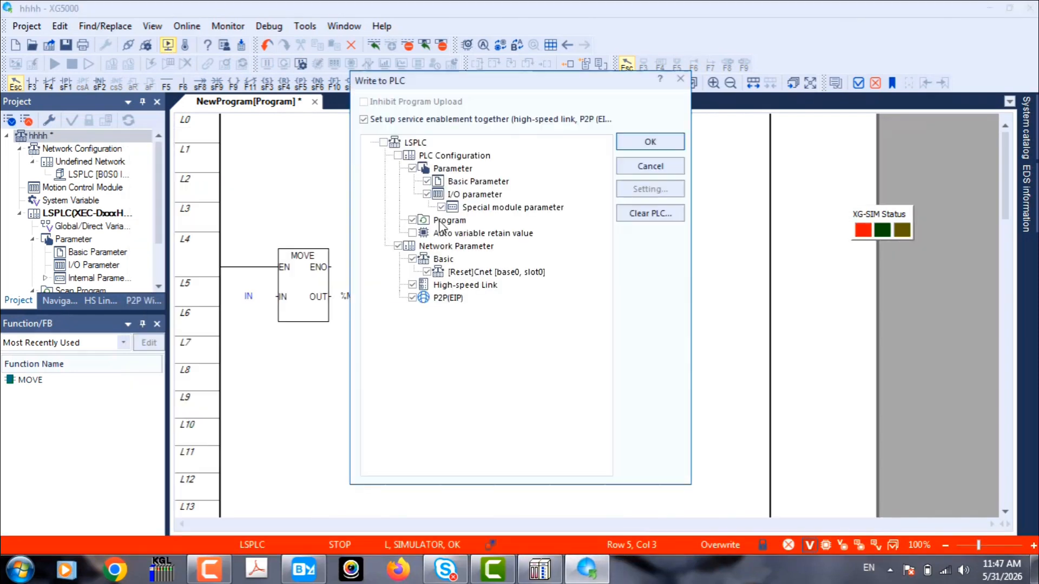
left_click(649, 143)
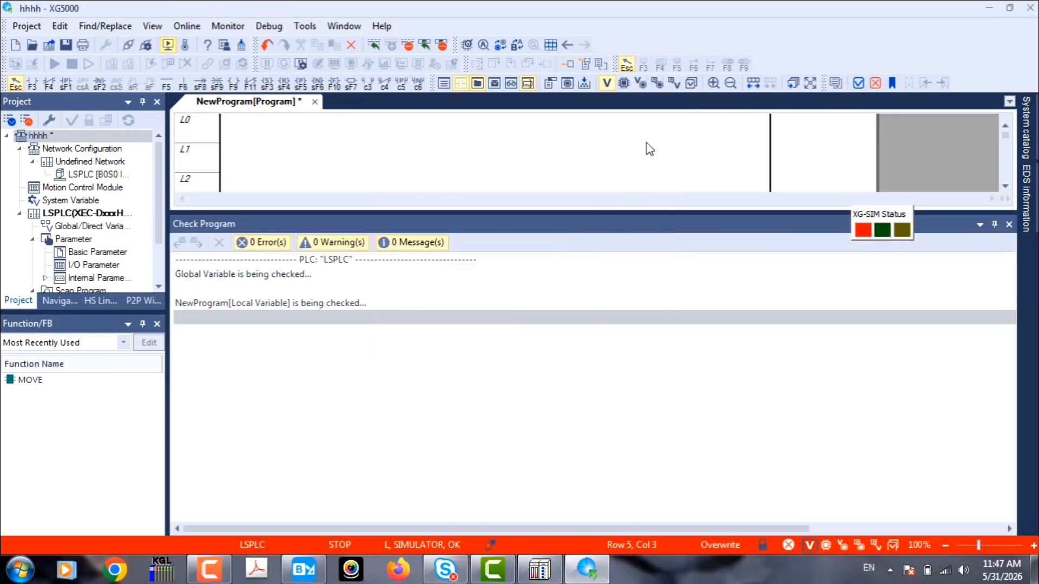
left_click(559, 318)
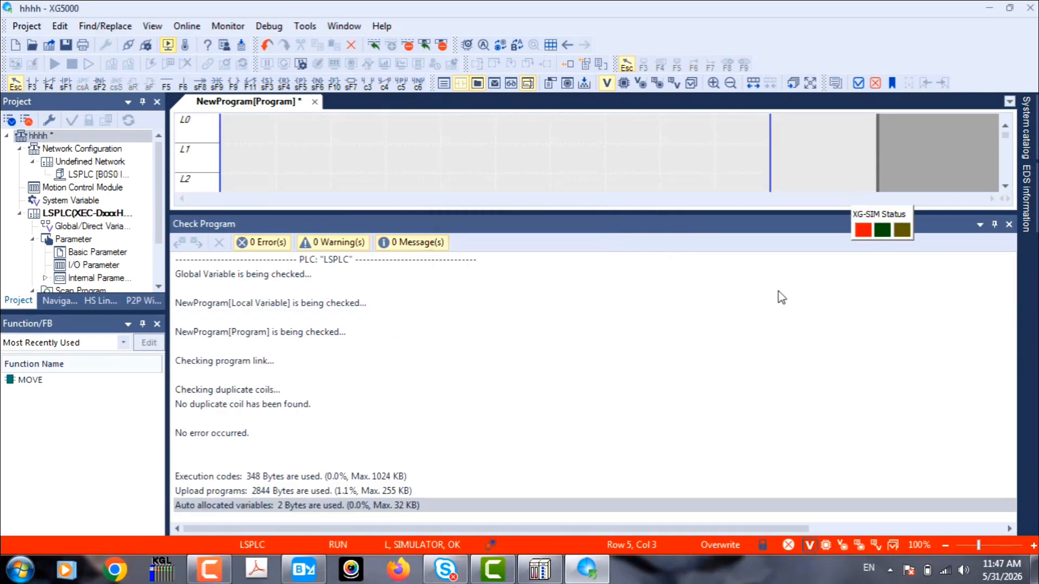
left_click(1008, 225)
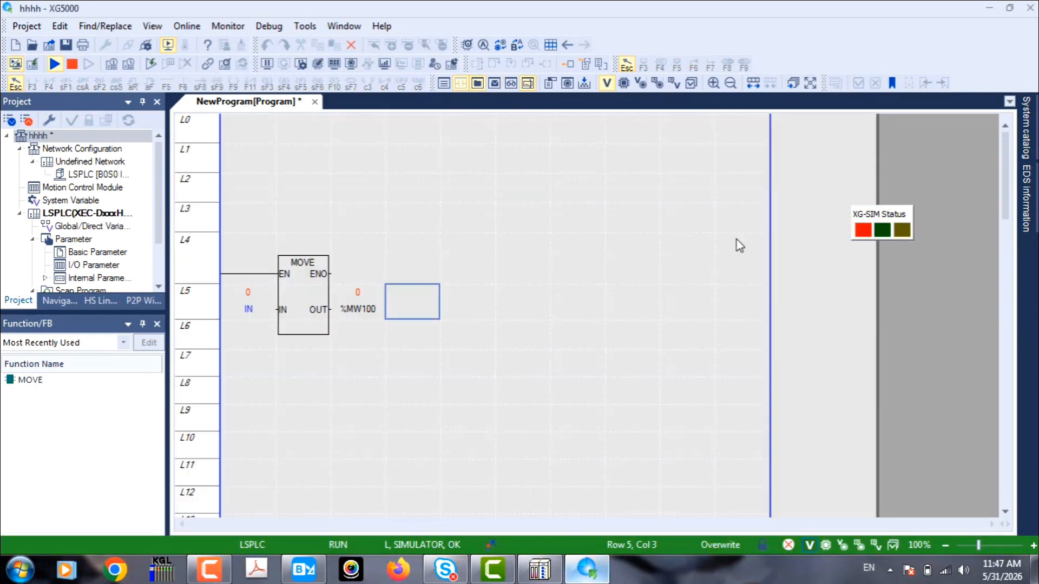
- Arrange XP-Builder beside the XG5000 ladder program with XG-SIM out of the way, and close XP-Builder's Screen tree
left_click(1009, 8)
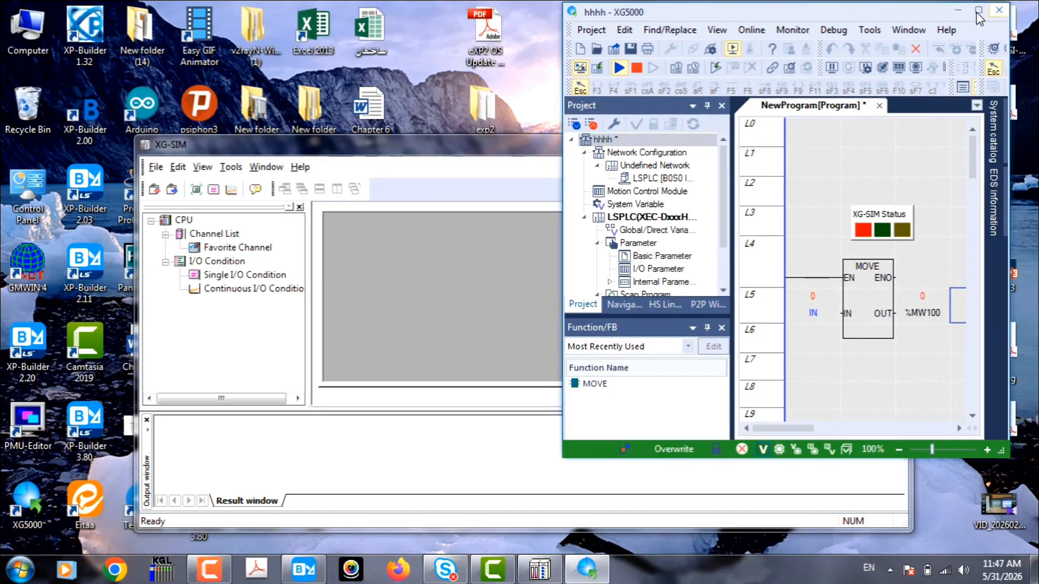
left_click(515, 253)
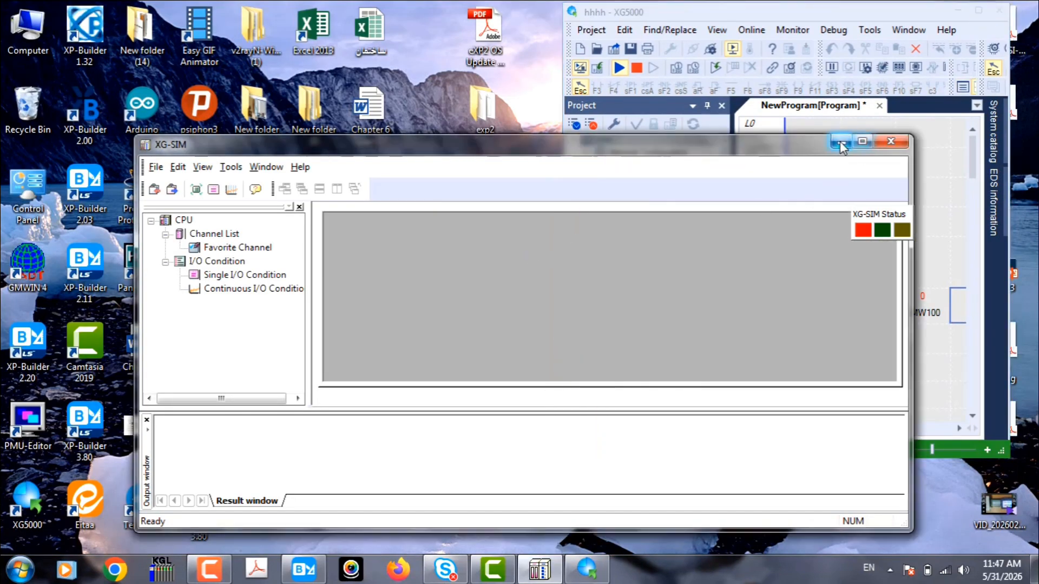
left_click(864, 142)
left_click(303, 568)
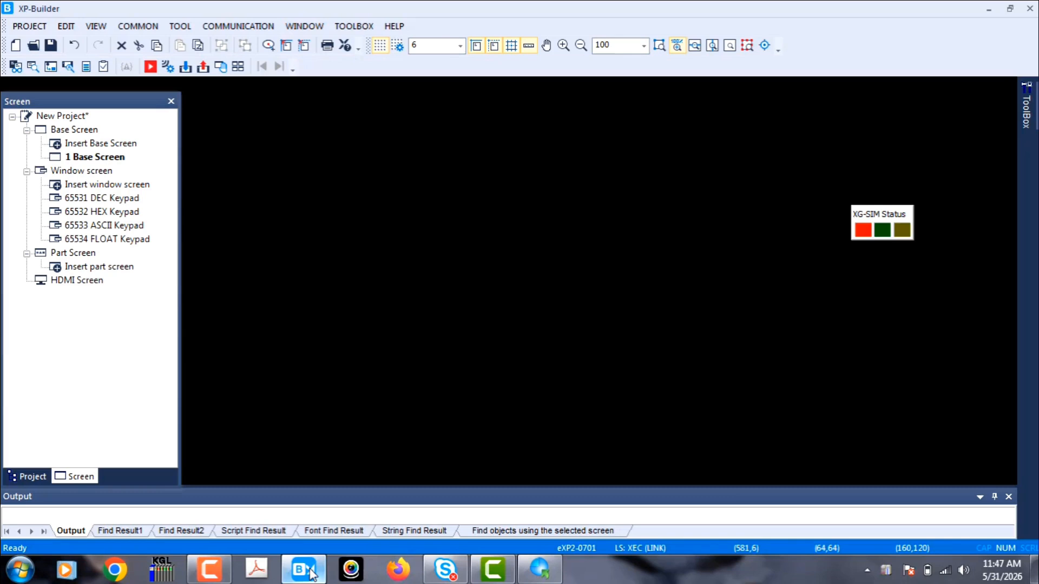
left_click(1010, 9)
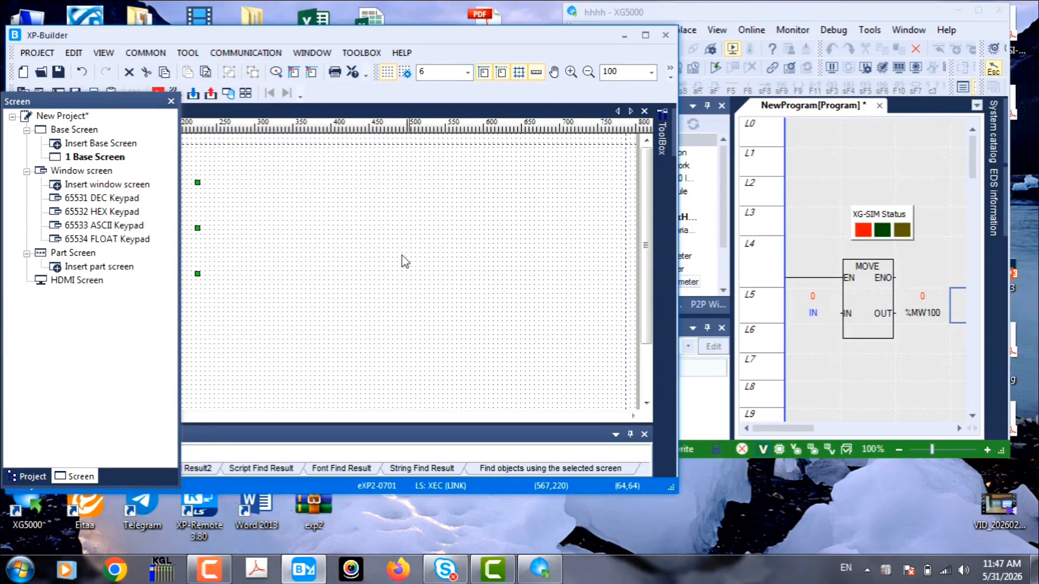
left_click(171, 101)
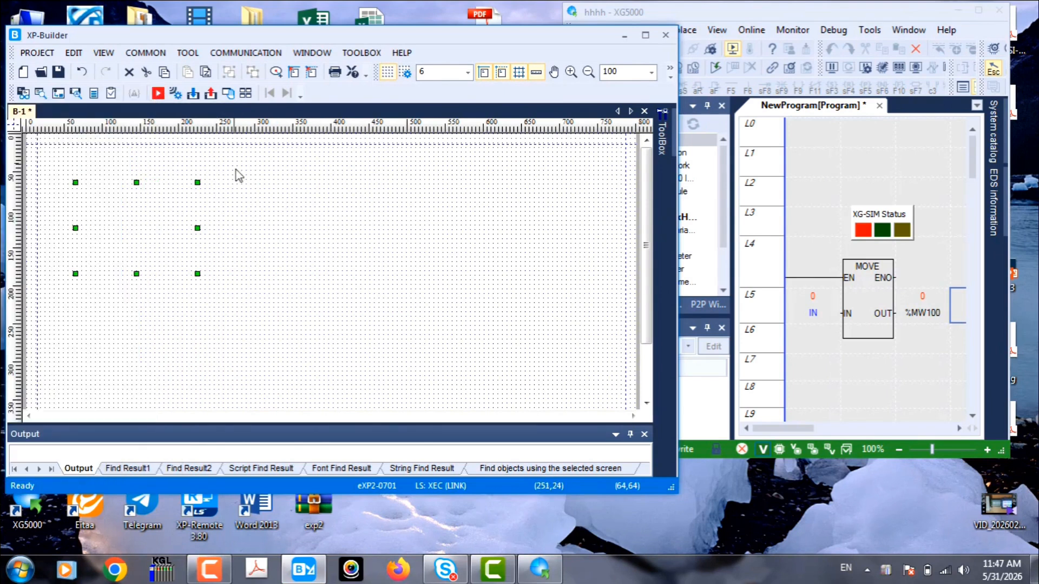
- Start the panel simulation from XP-Builder and set the current value of IN to 5 in XG5000
left_click(158, 94)
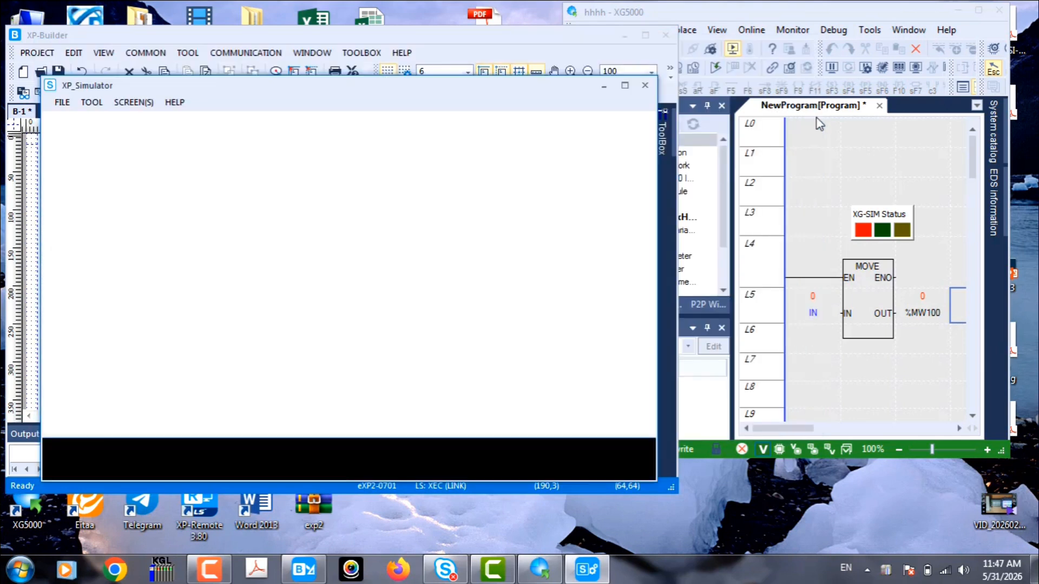
left_click_drag(616, 123, 720, 126)
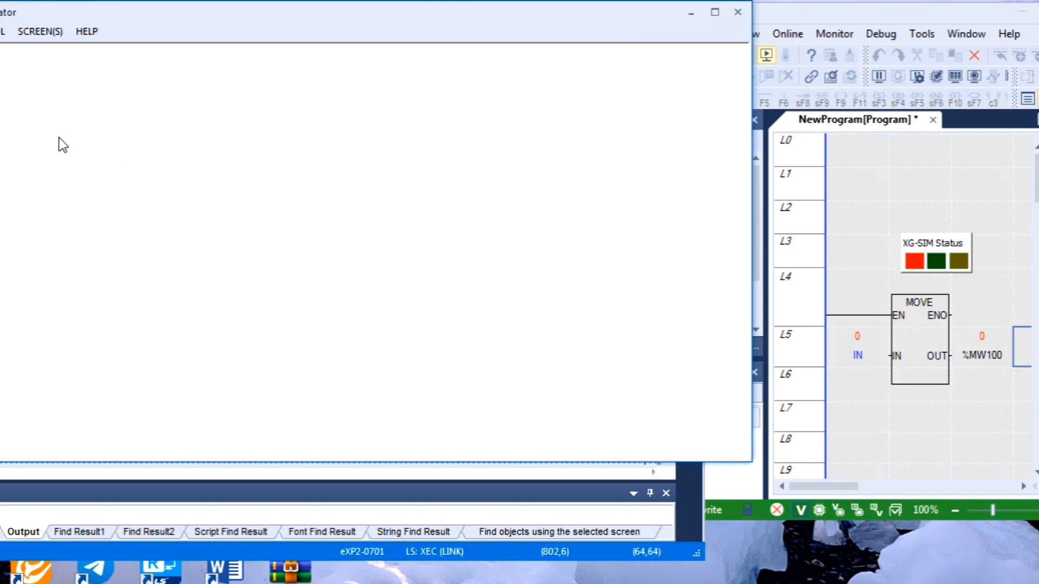
double_click(868, 344)
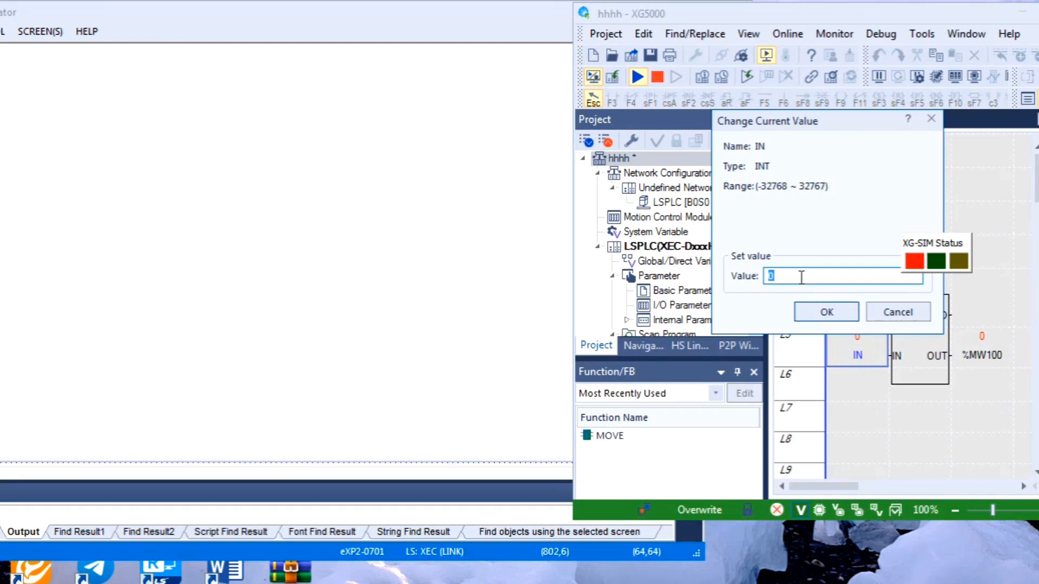
type("1")
left_click(814, 311)
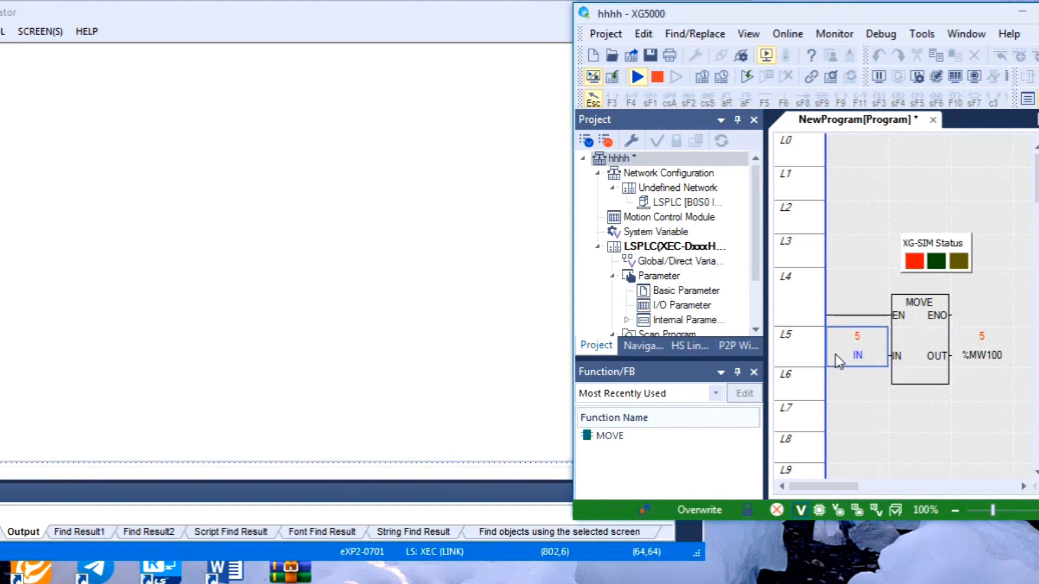
- Set the current value of IN to 12 to test the lamp inside its range
double_click(867, 341)
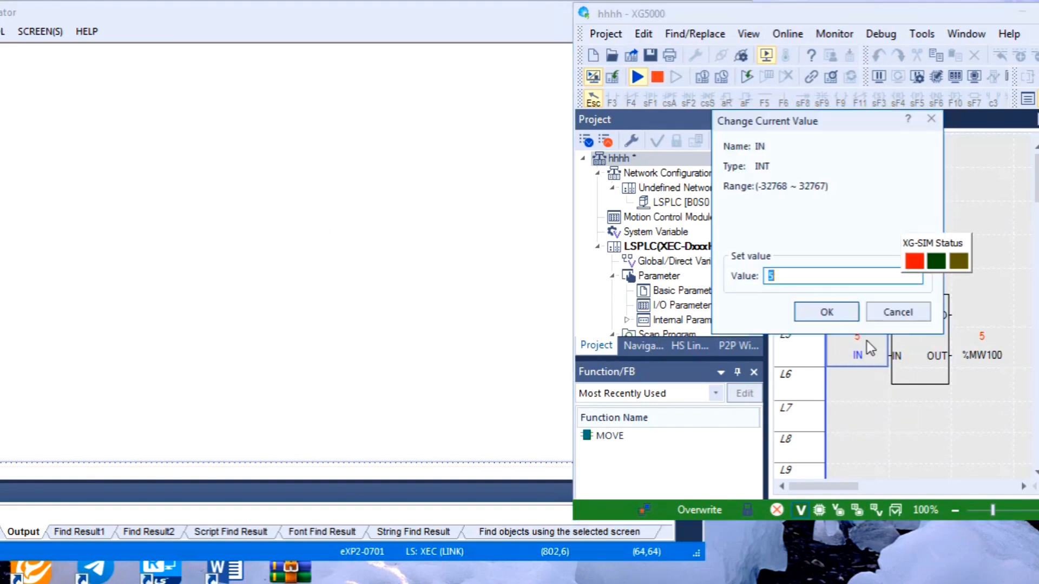
type("12")
left_click(830, 312)
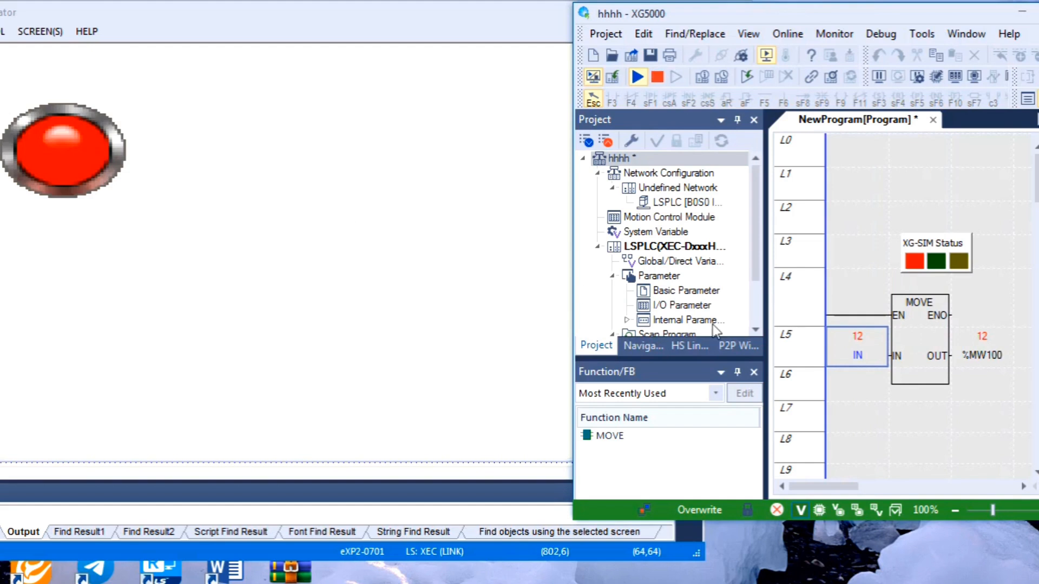
- Set the current value of IN to 20 to test the lamp at the range's upper limit
double_click(869, 346)
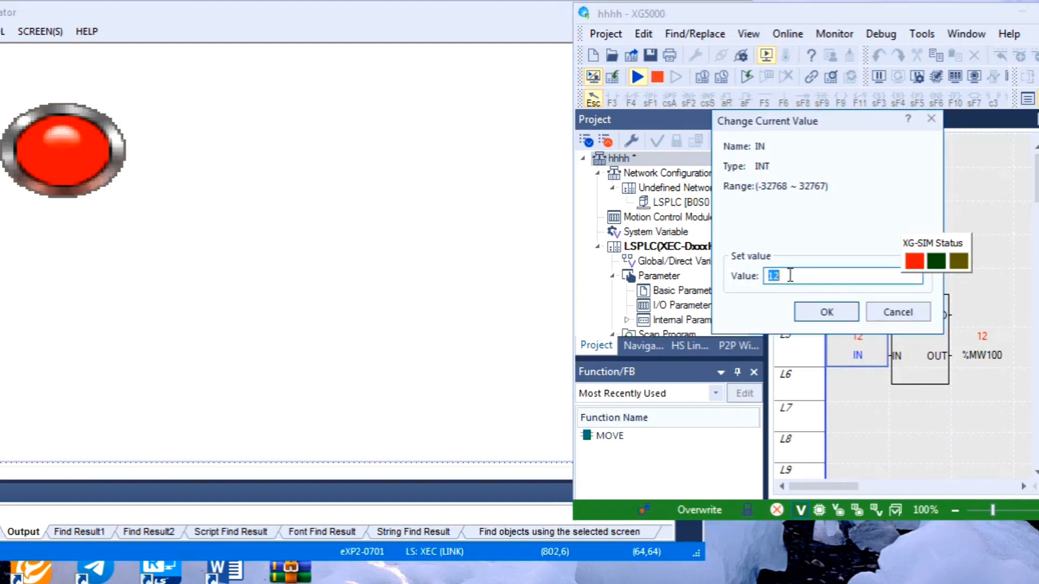
type("20")
left_click(827, 301)
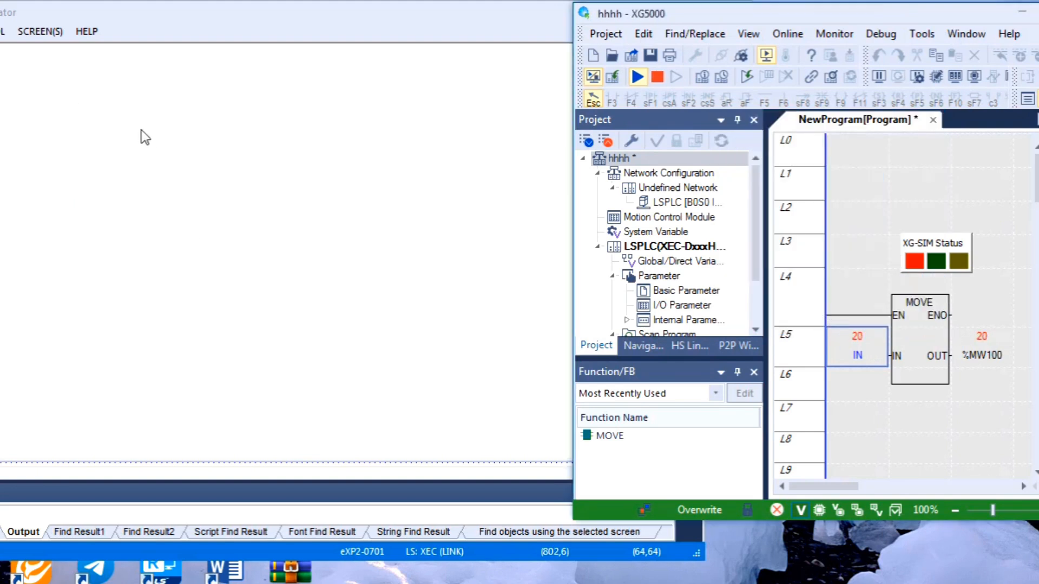
- Close the panel simulation to return to XP-Builder, and open the Word Lamp's settings on the base screen
mouse_move(1002, 361)
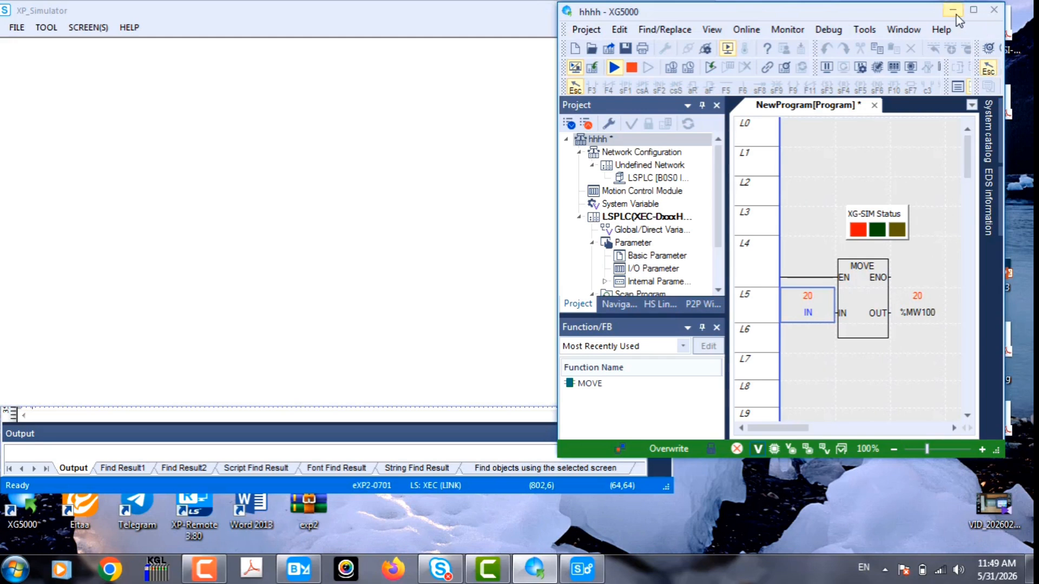
left_click(1022, 11)
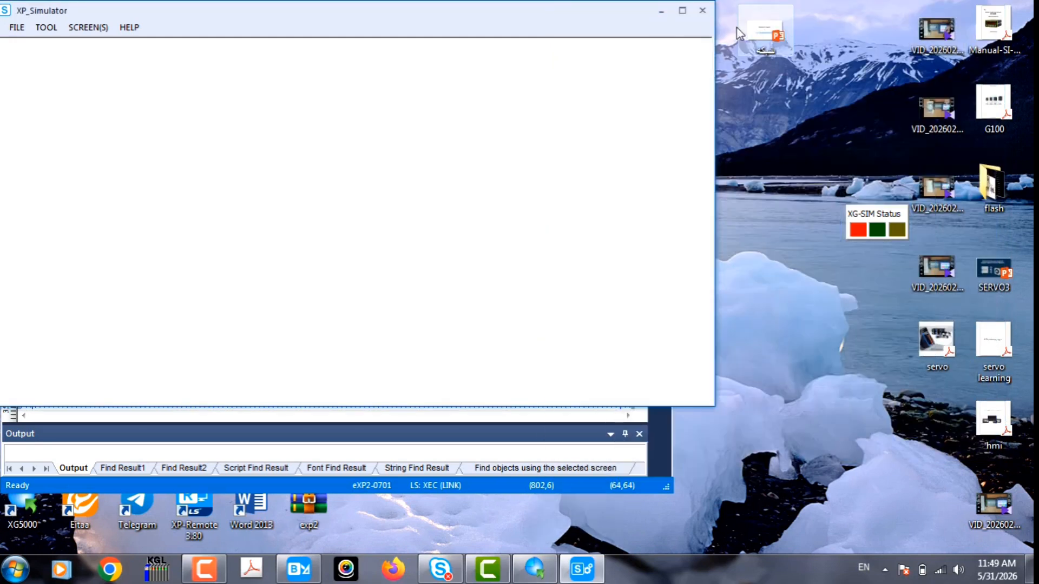
left_click(702, 11)
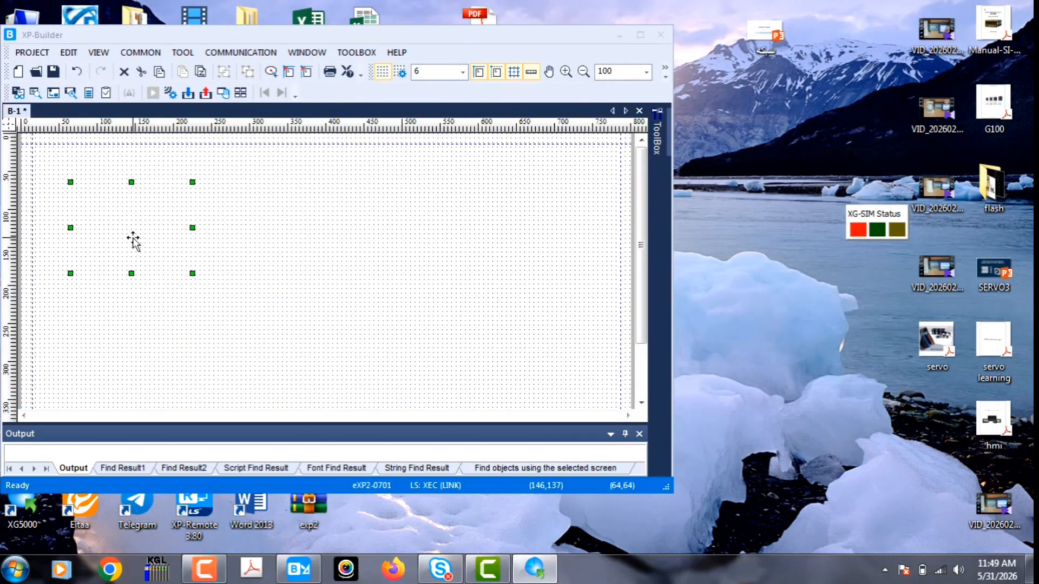
double_click(133, 241)
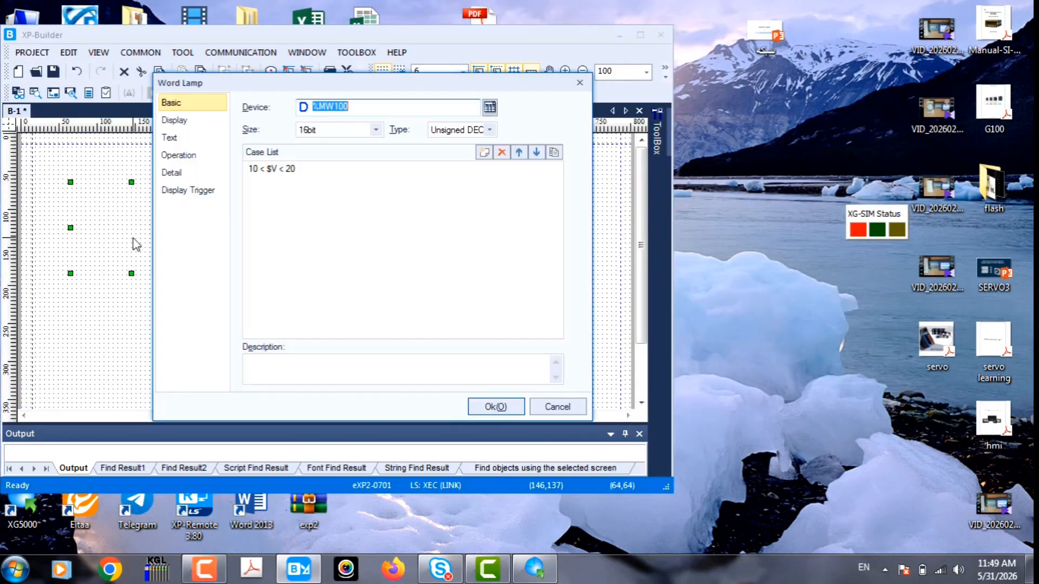
- Edit the Word Lamp's case range so operand C uses the other device %MW200 instead of a constant
double_click(327, 174)
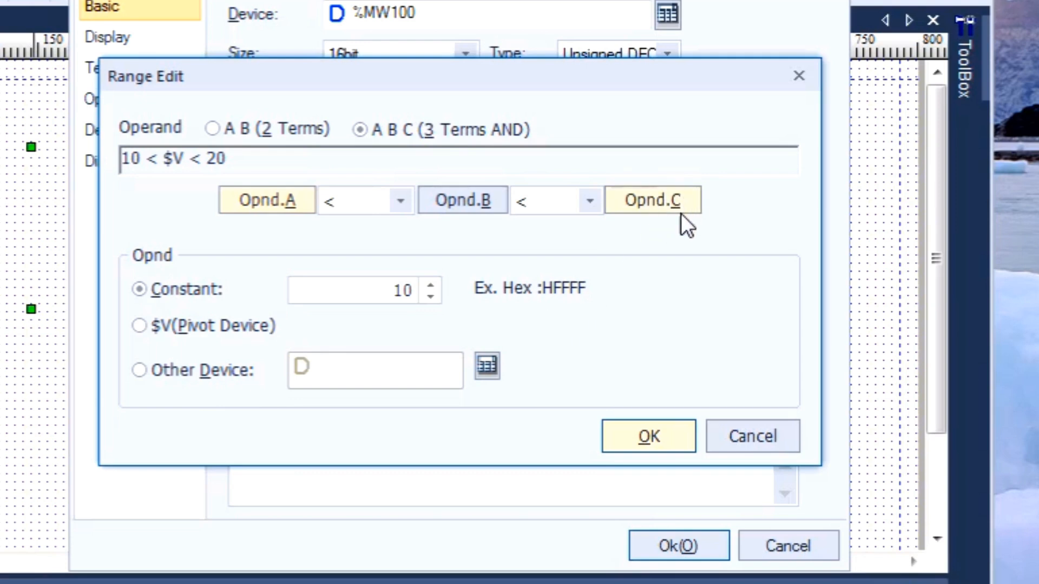
left_click(654, 202)
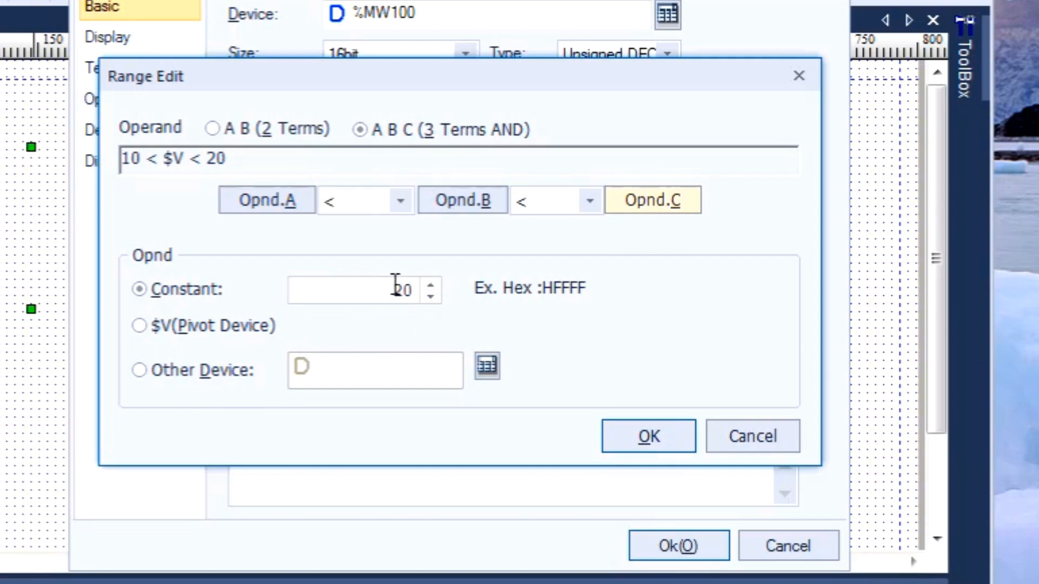
left_click(182, 372)
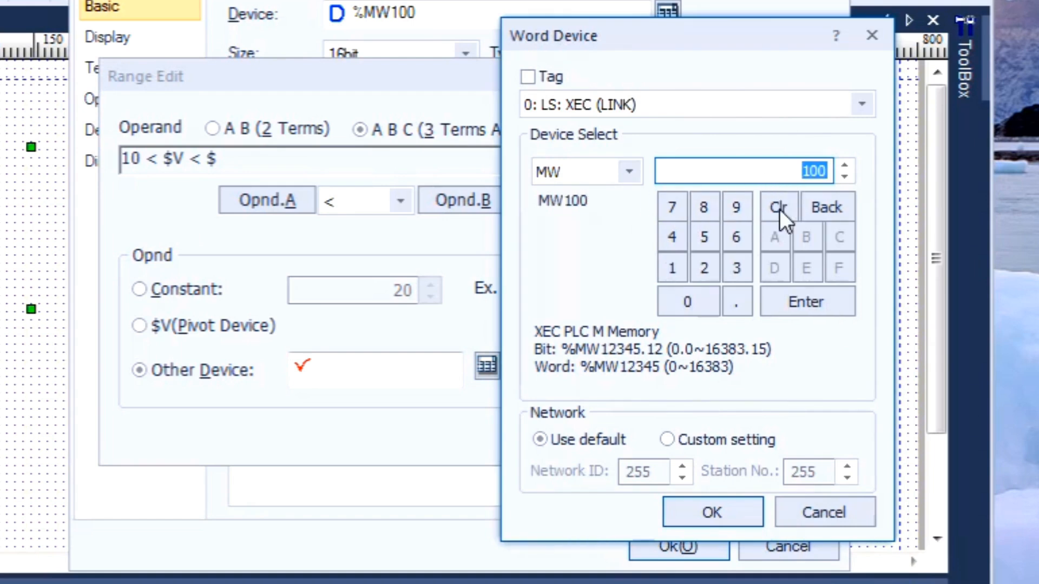
left_click(705, 267)
left_click(696, 301)
left_click(694, 300)
left_click(725, 508)
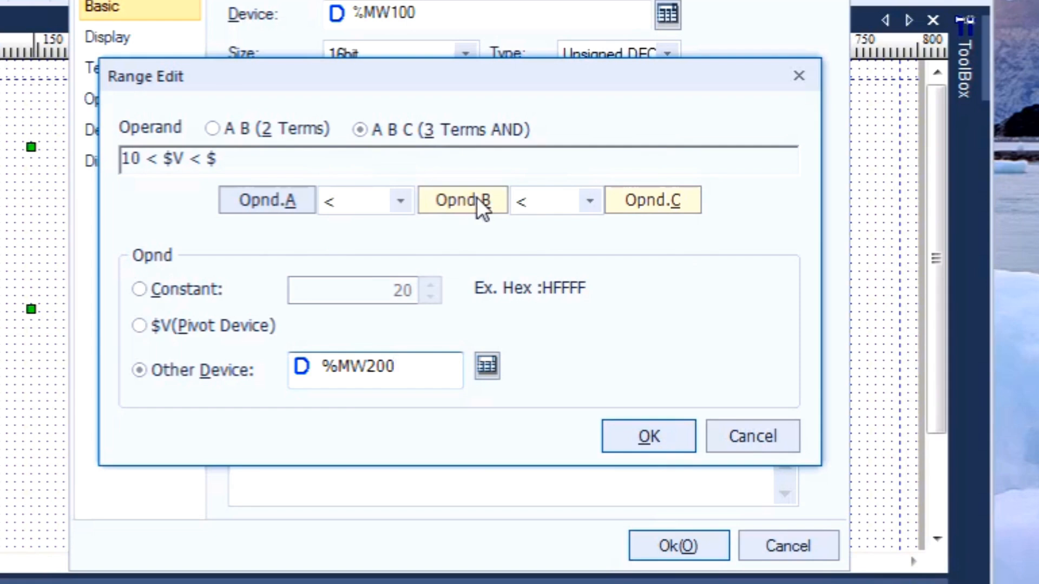
- Review operands A and C of the range, and apply the range and the Word Lamp settings
left_click(277, 200)
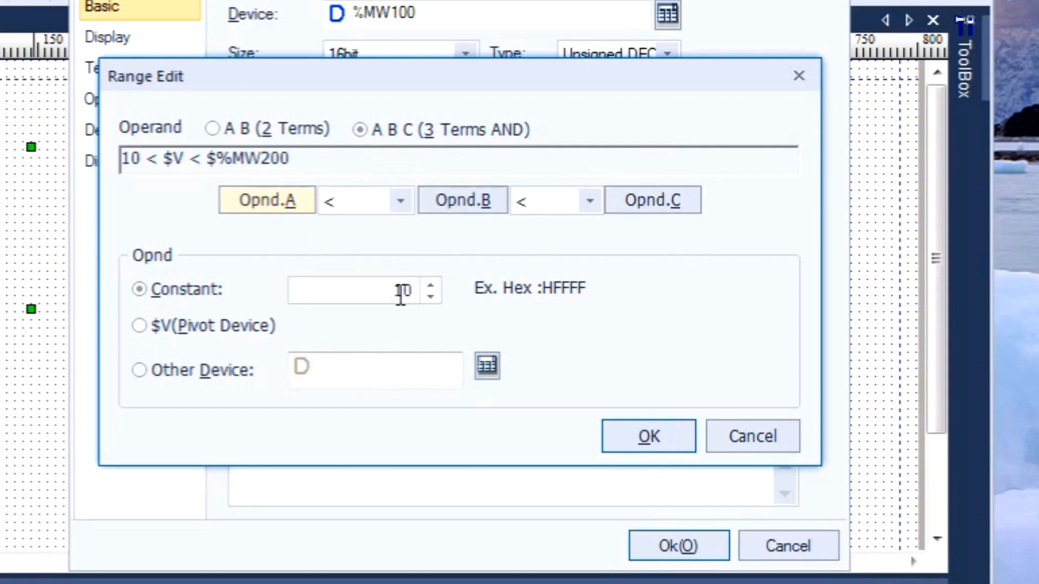
left_click(657, 208)
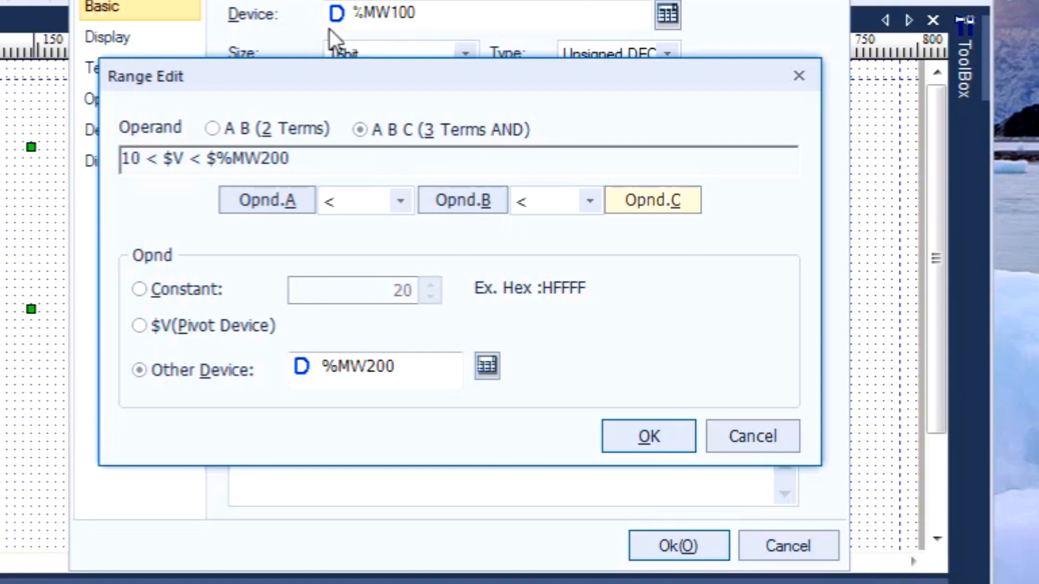
left_click(271, 202)
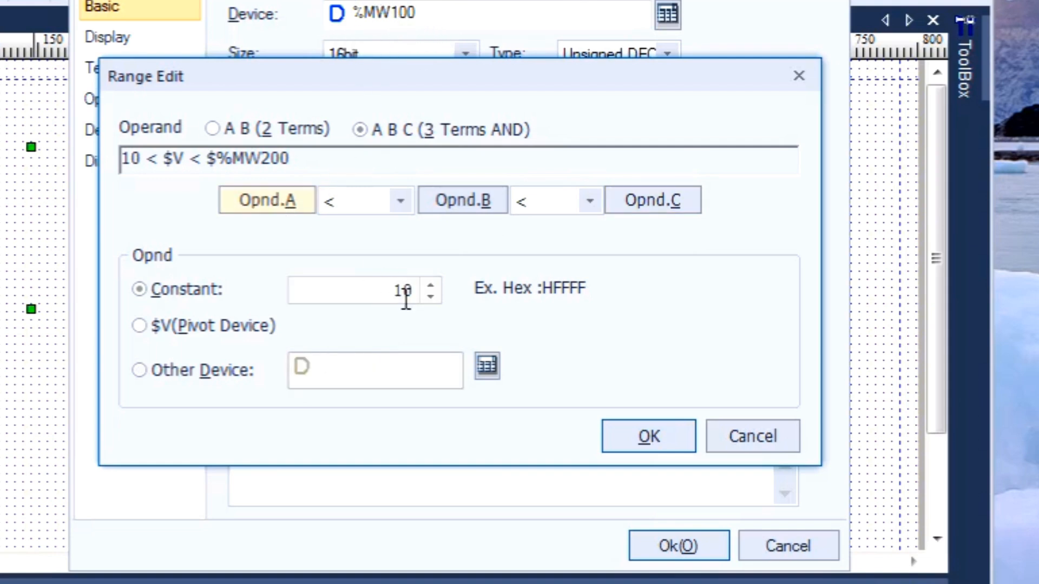
left_click(660, 201)
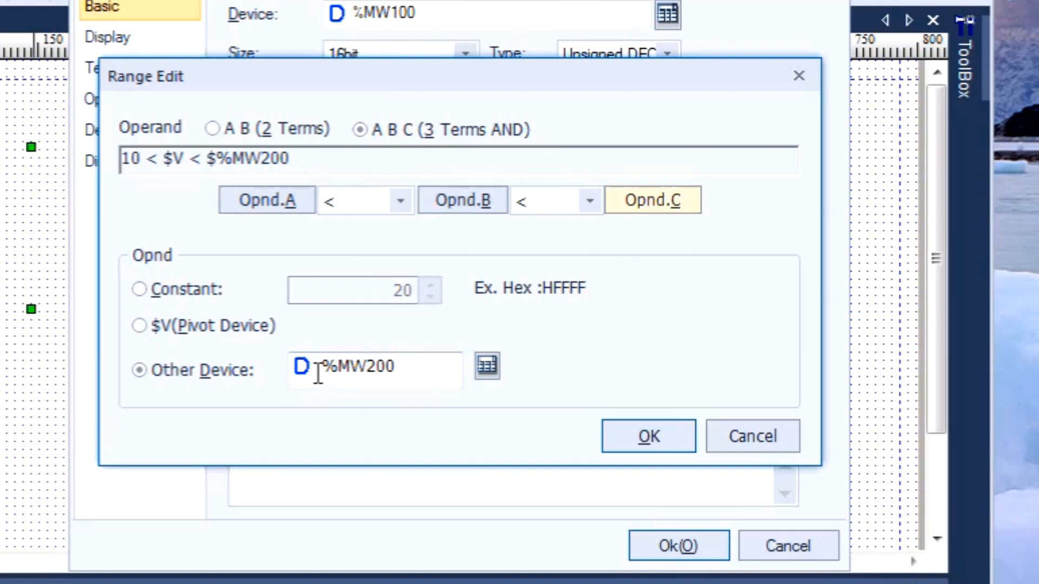
left_click(627, 440)
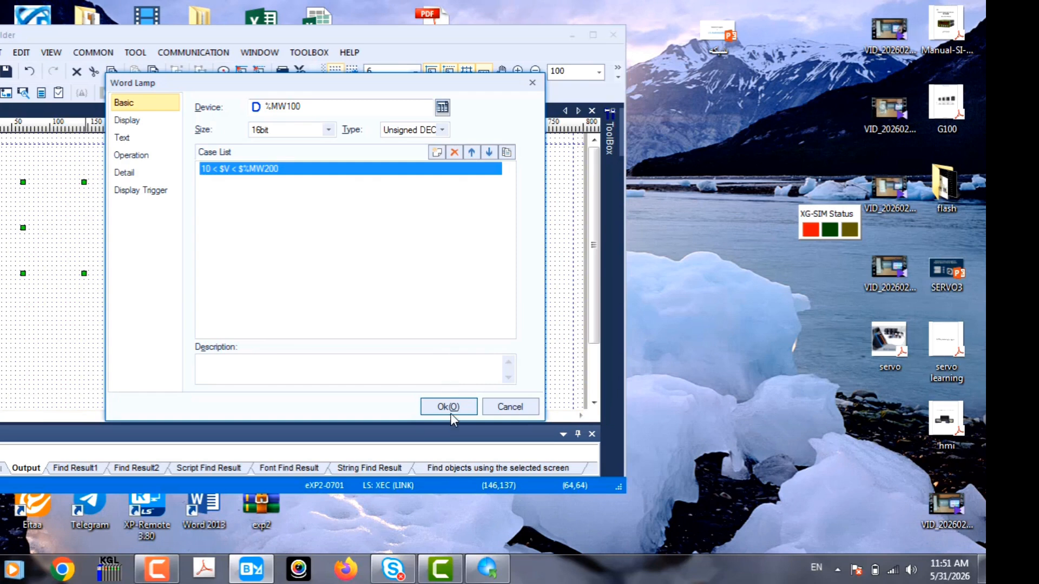
left_click(450, 415)
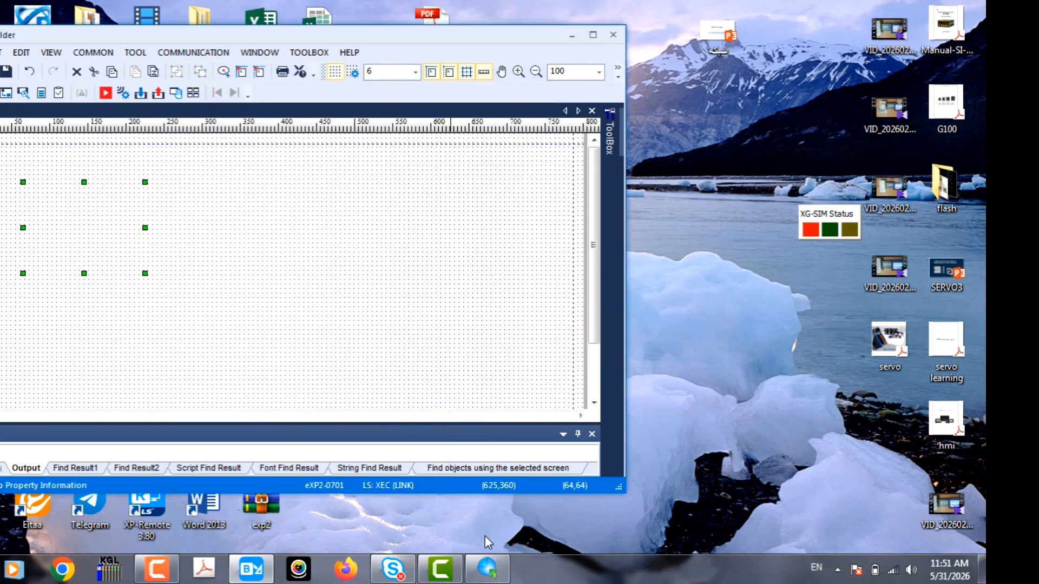
- Switch to XG5000, stop the simulator, and copy the MOVE block with its operands to line L7
left_click(487, 568)
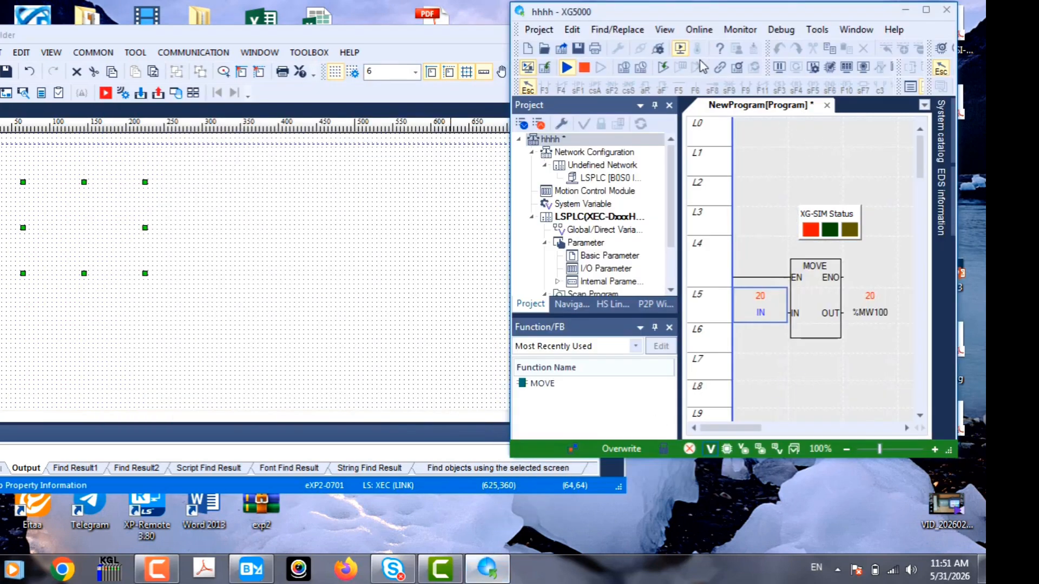
left_click(684, 51)
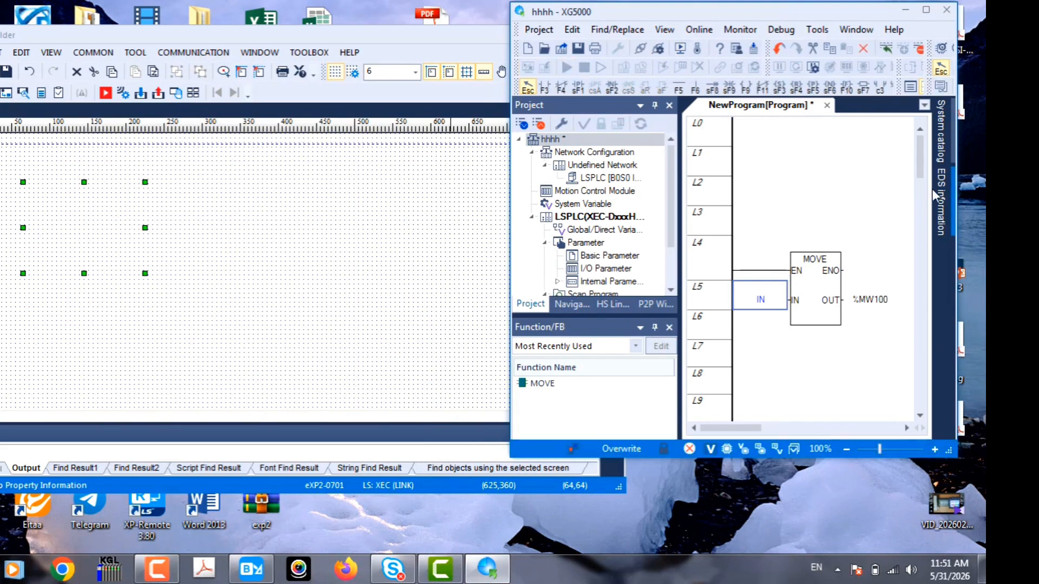
left_click_drag(890, 261, 738, 322)
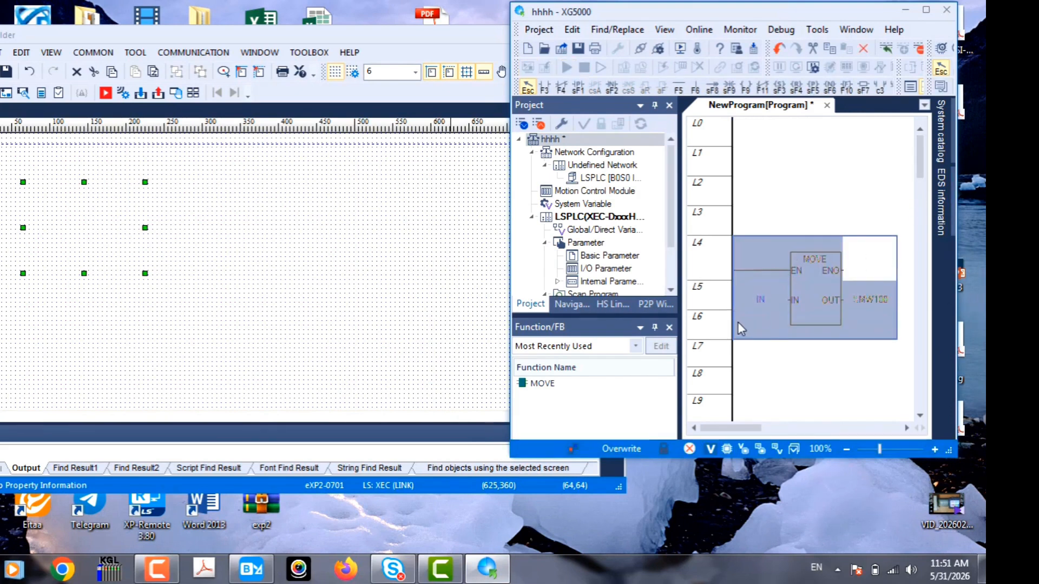
right_click(738, 323)
left_click(773, 135)
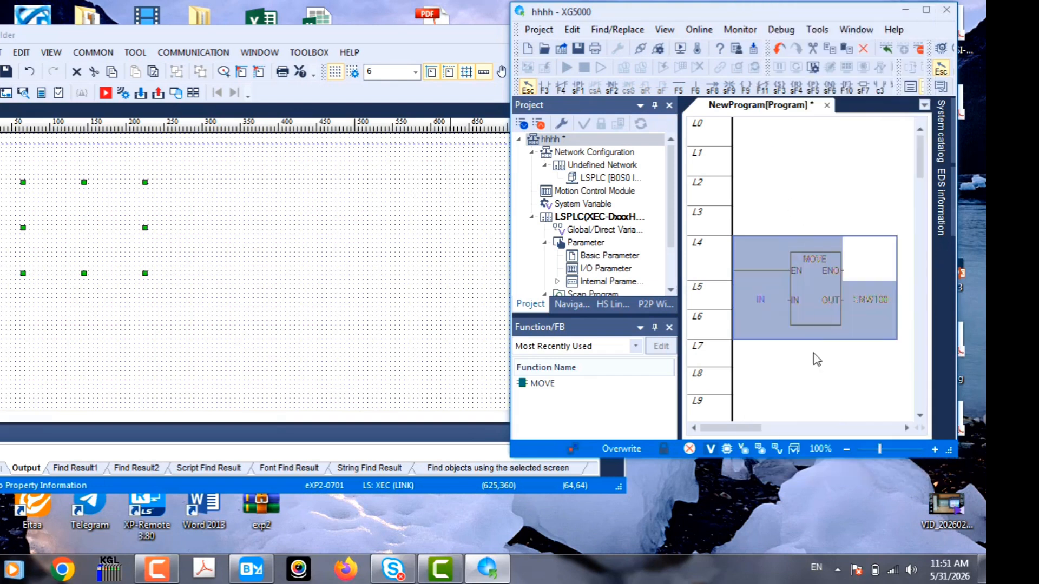
left_click(758, 372)
left_click(755, 356)
right_click(755, 360)
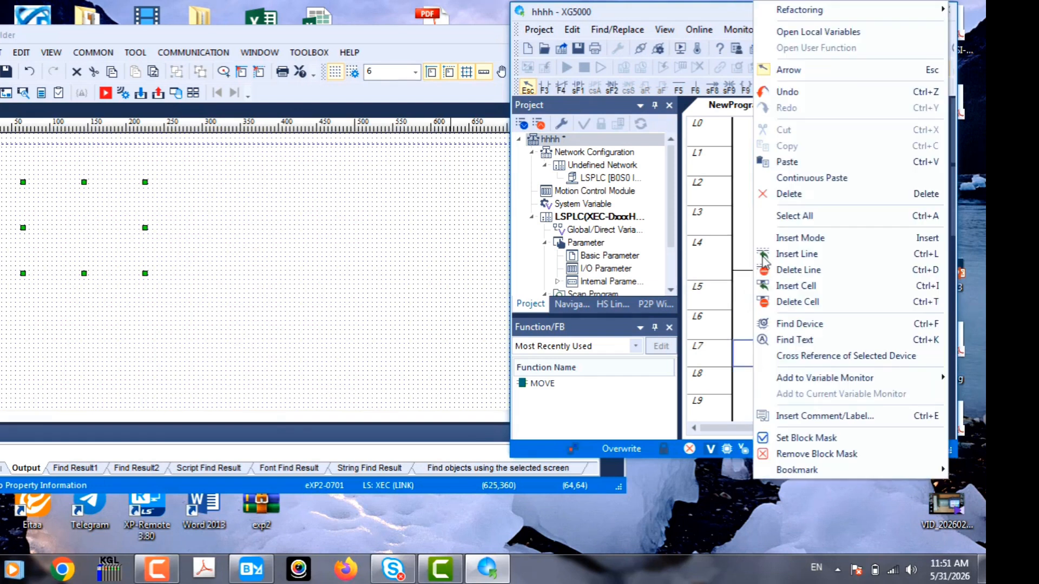
left_click(779, 162)
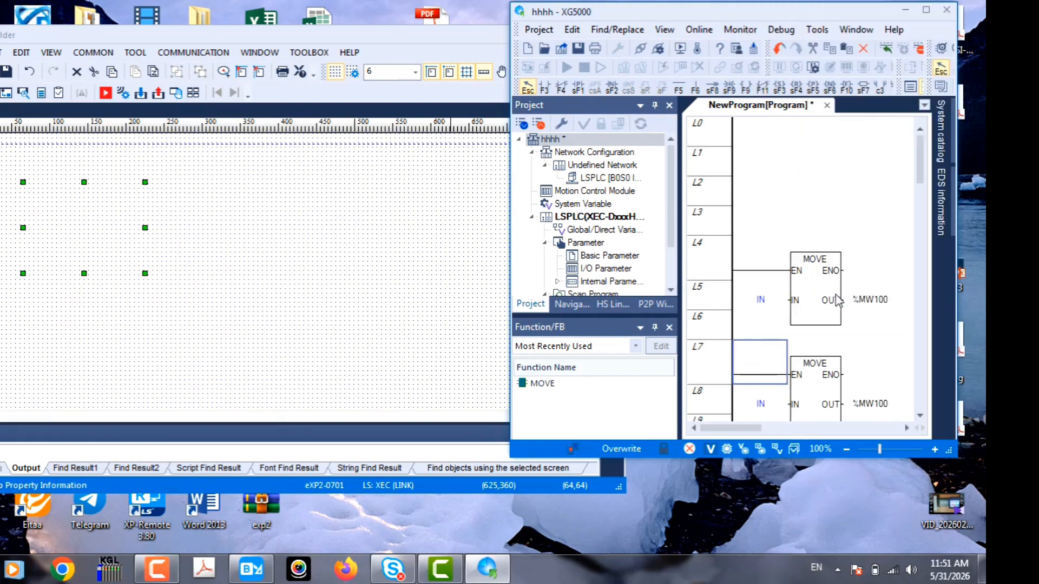
- Assign a new local variable IN1 of type INT to the copied MOVE block's input
double_click(760, 405)
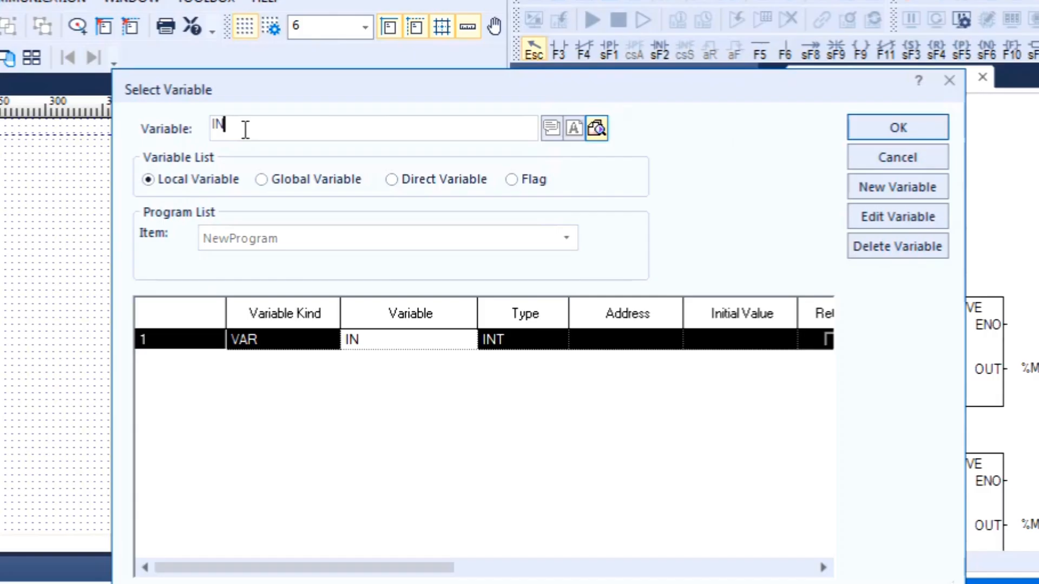
type("1")
left_click(888, 128)
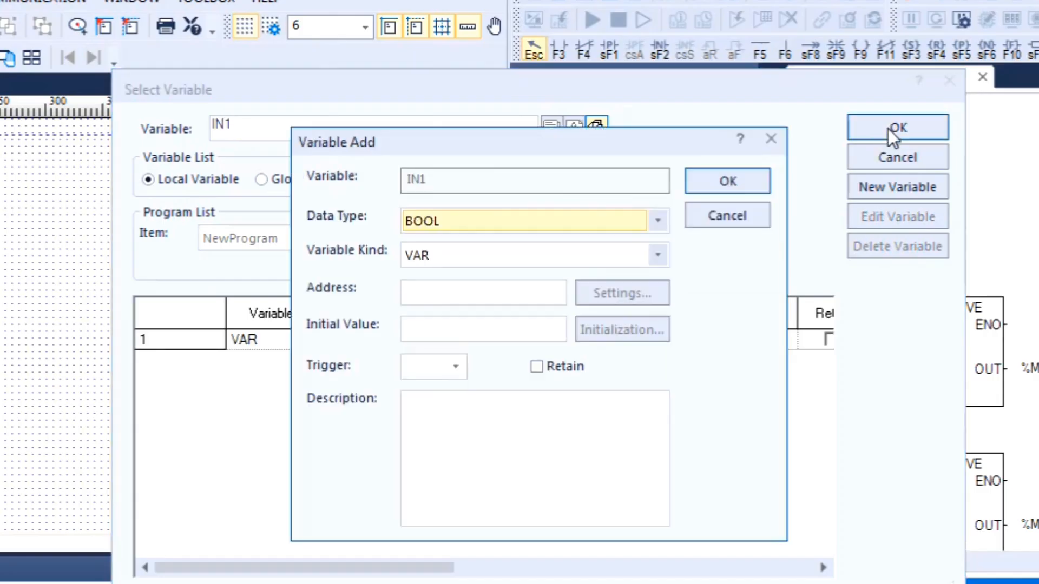
left_click(553, 216)
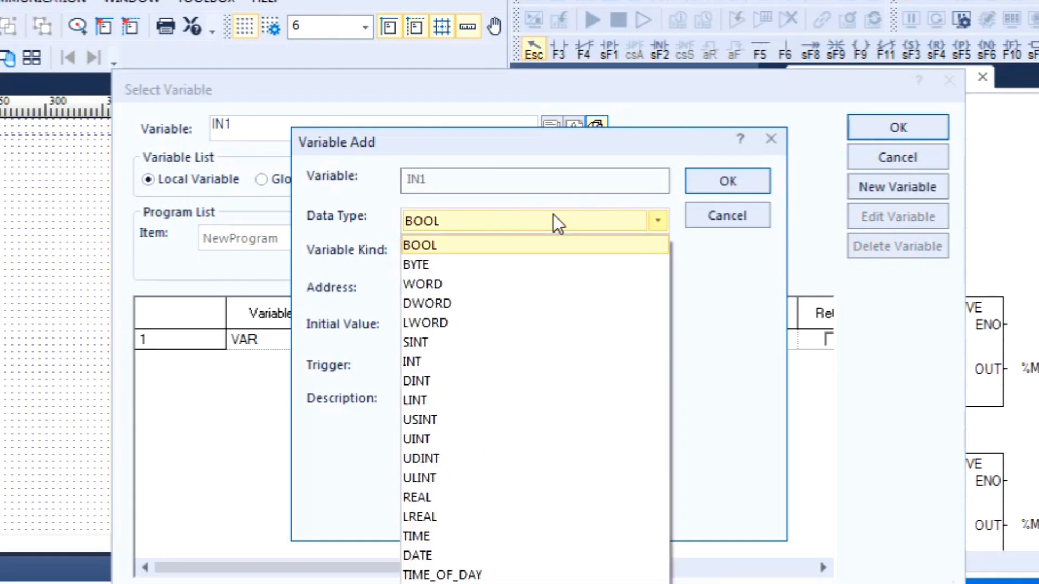
left_click(423, 360)
left_click(711, 184)
- Change the copied MOVE block's output to %MW200
double_click(1030, 522)
left_click(278, 129)
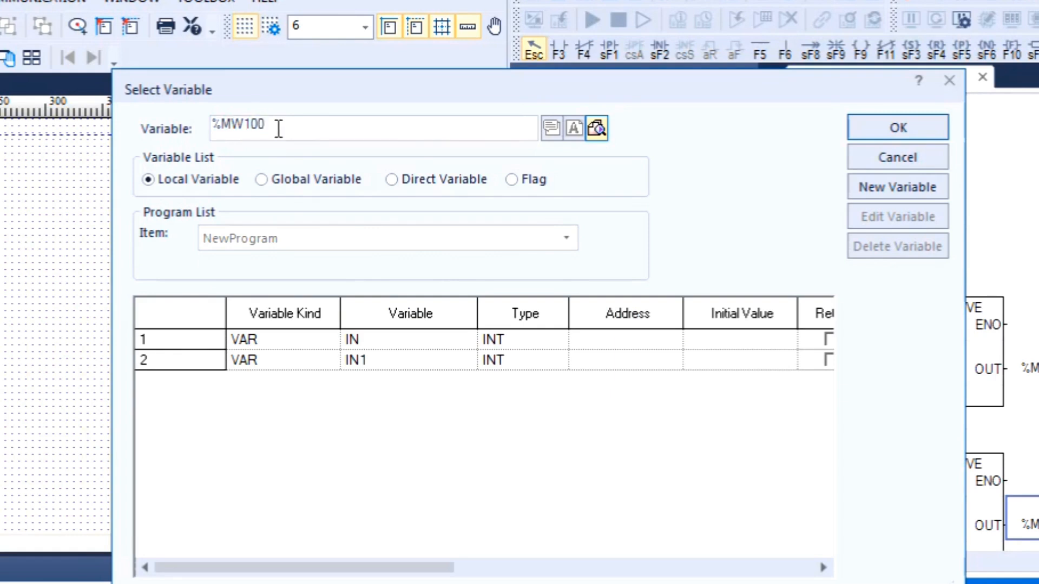
key("BackSpace")
key("BackSpace")
key("BackSpace")
type("200")
left_click(909, 128)
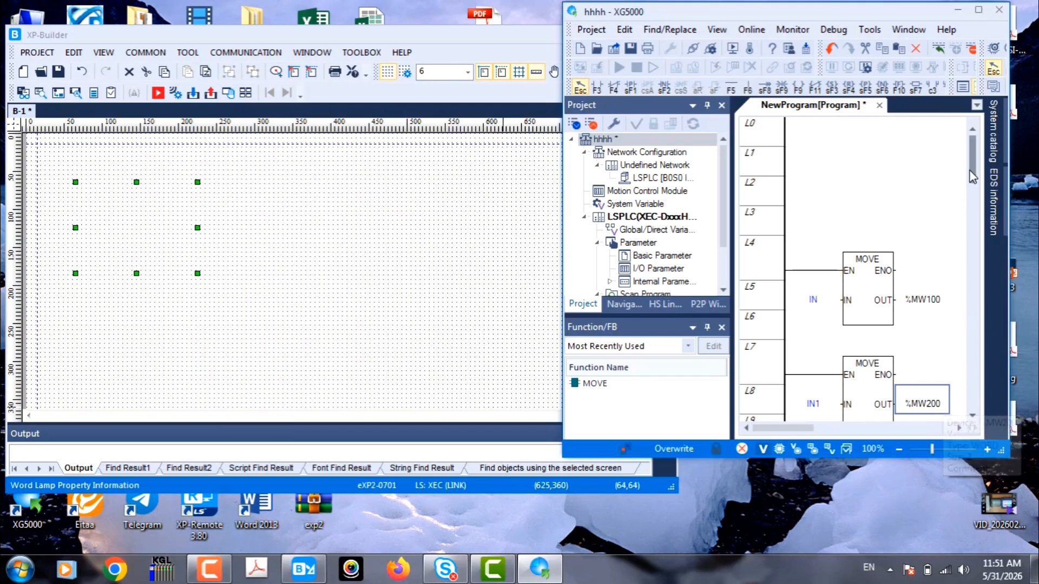
- Start the XG5000 simulator with the updated program containing both MOVE blocks
left_click_drag(971, 171, 970, 186)
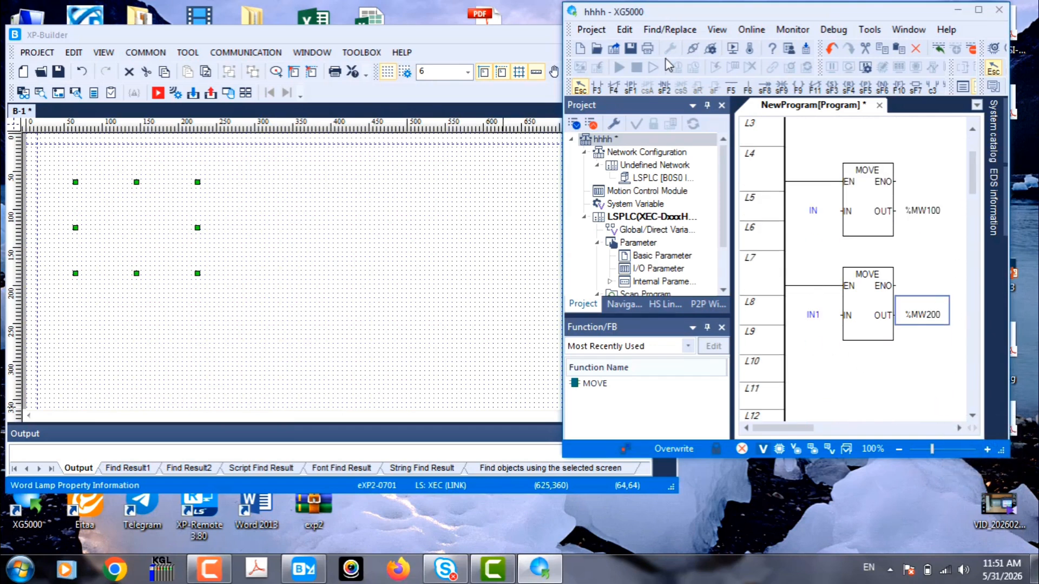
left_click(733, 48)
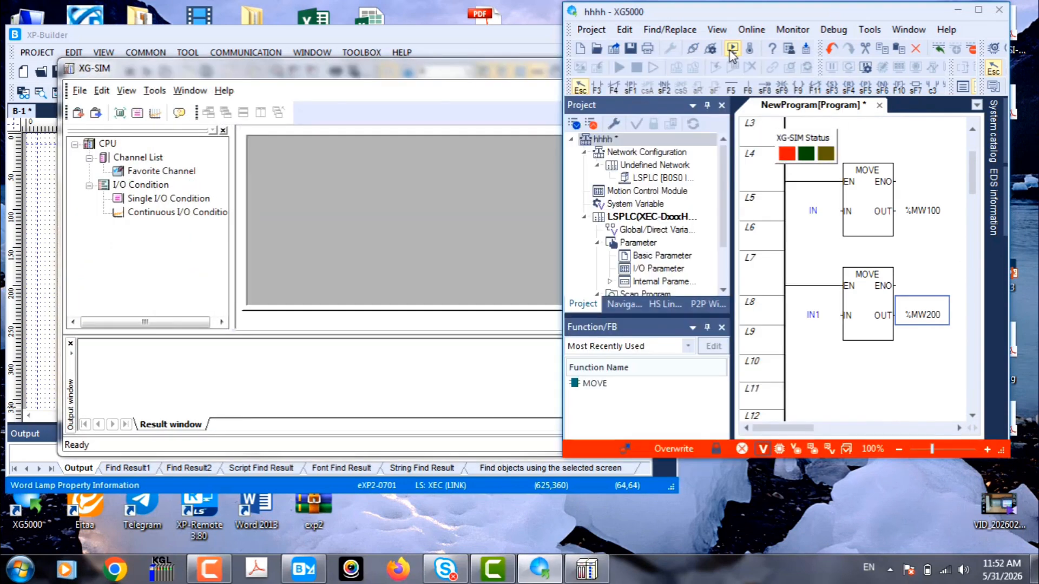
left_click(915, 95)
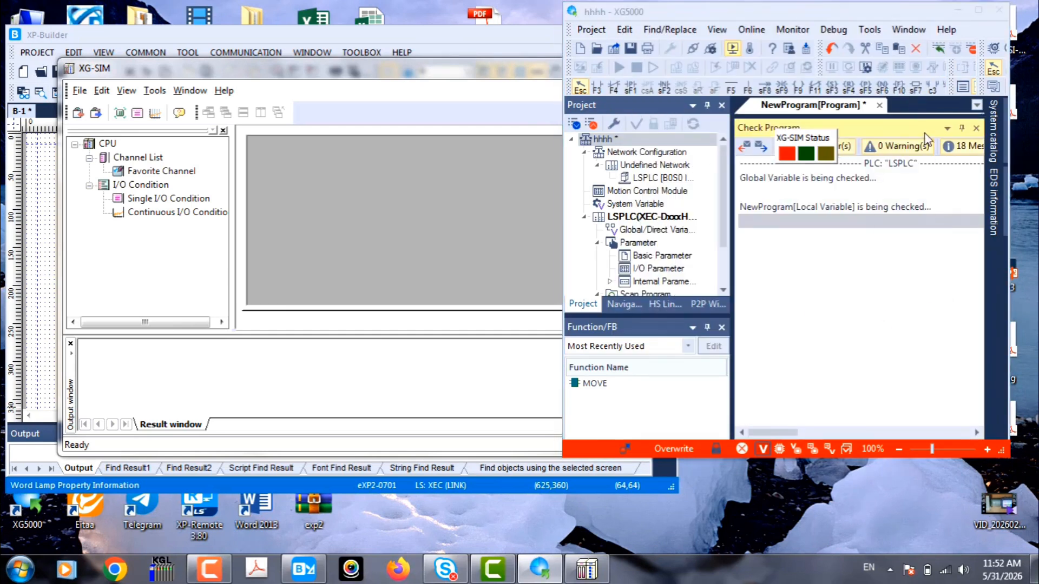
left_click(853, 267)
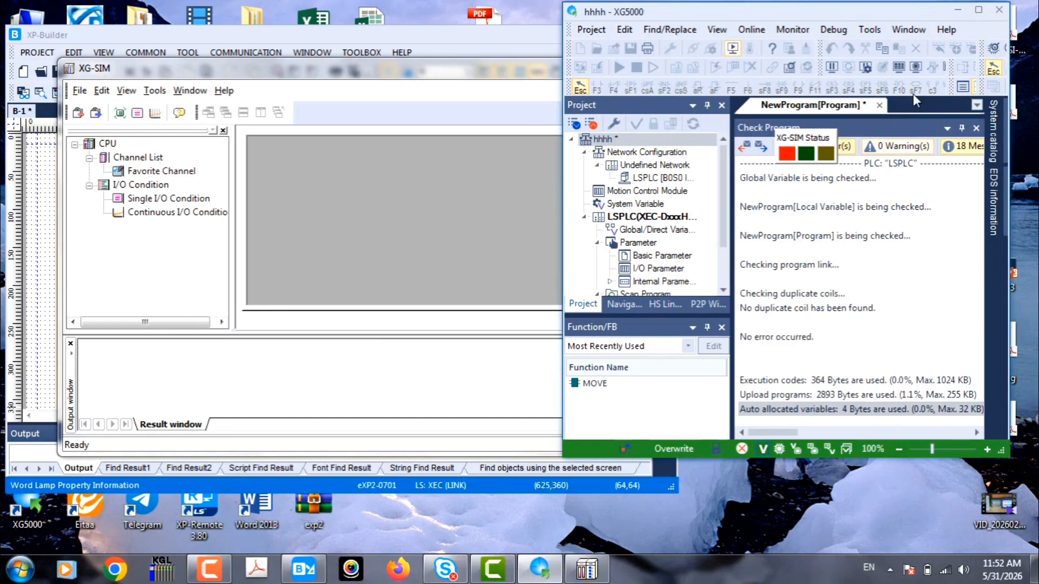
left_click(979, 11)
left_click(1008, 225)
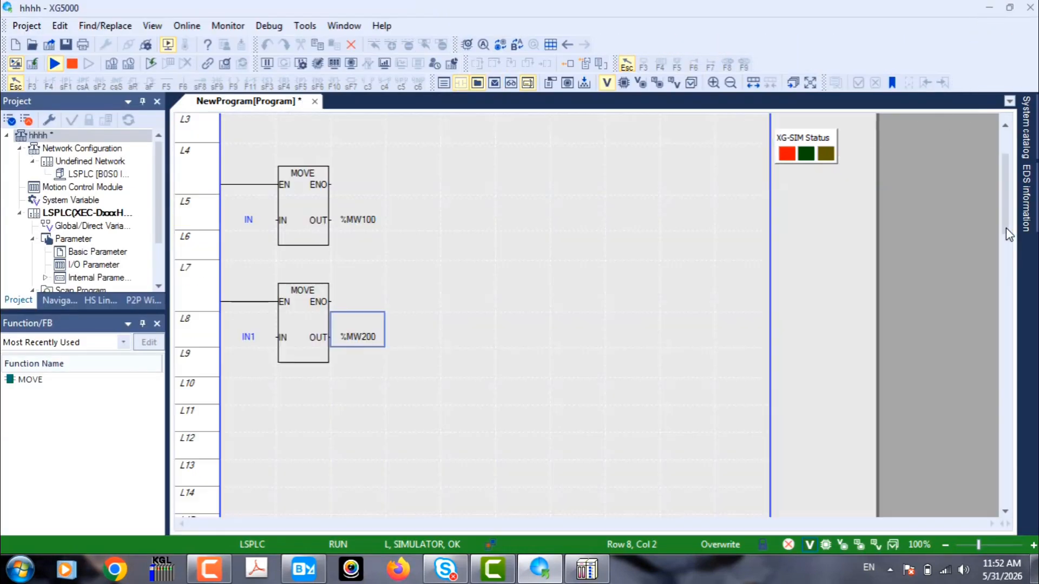
left_click(1009, 8)
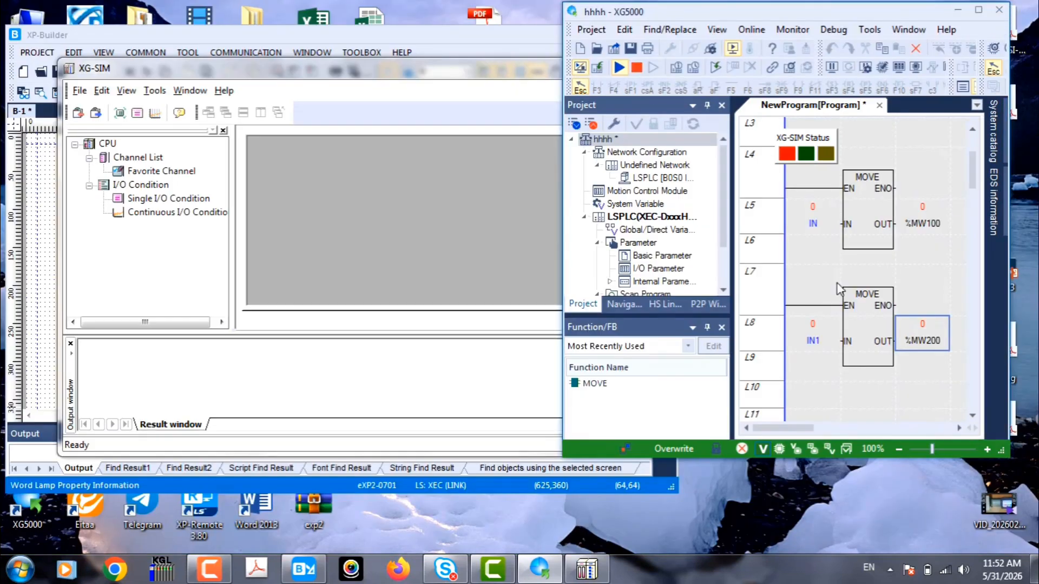
- Minimize the XG-SIM window and start the panel simulation from XP-Builder
left_click(431, 144)
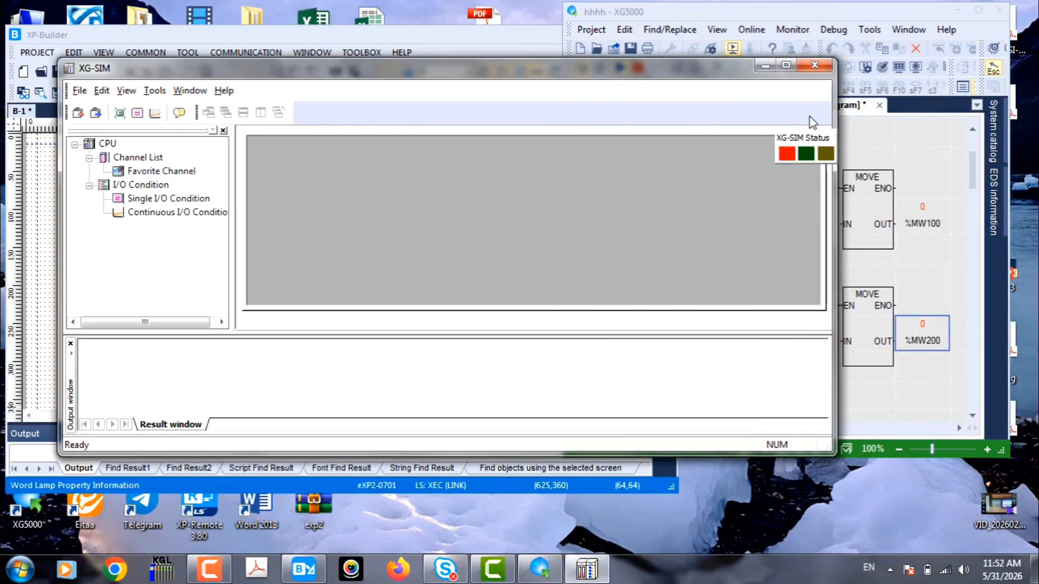
left_click(785, 65)
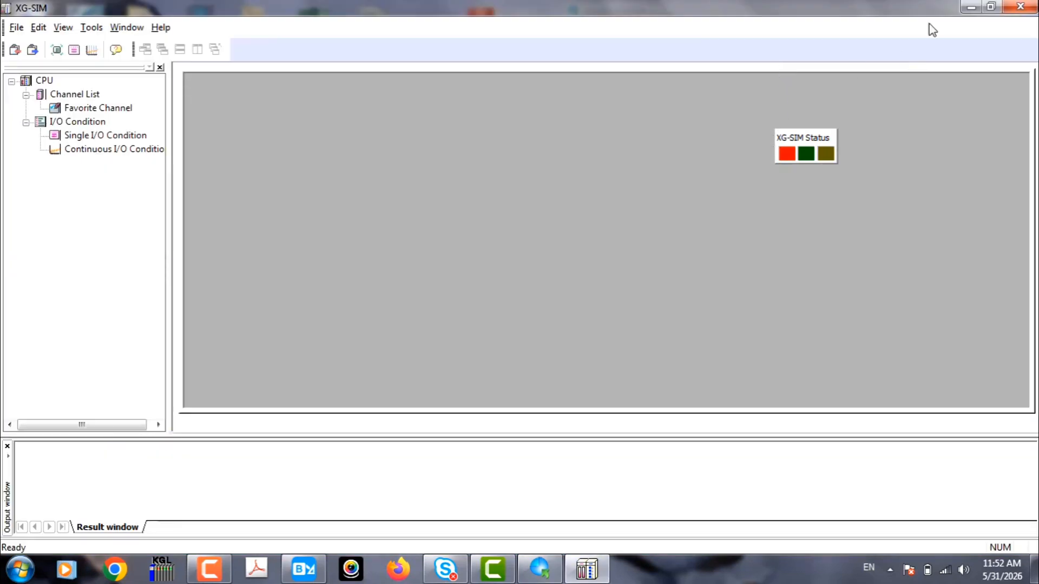
left_click(968, 8)
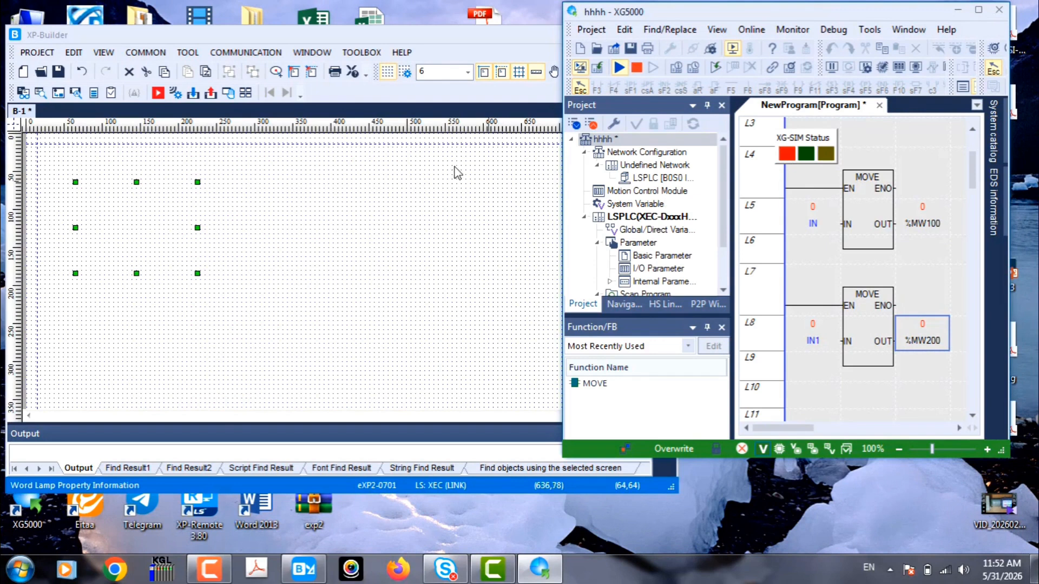
left_click(157, 93)
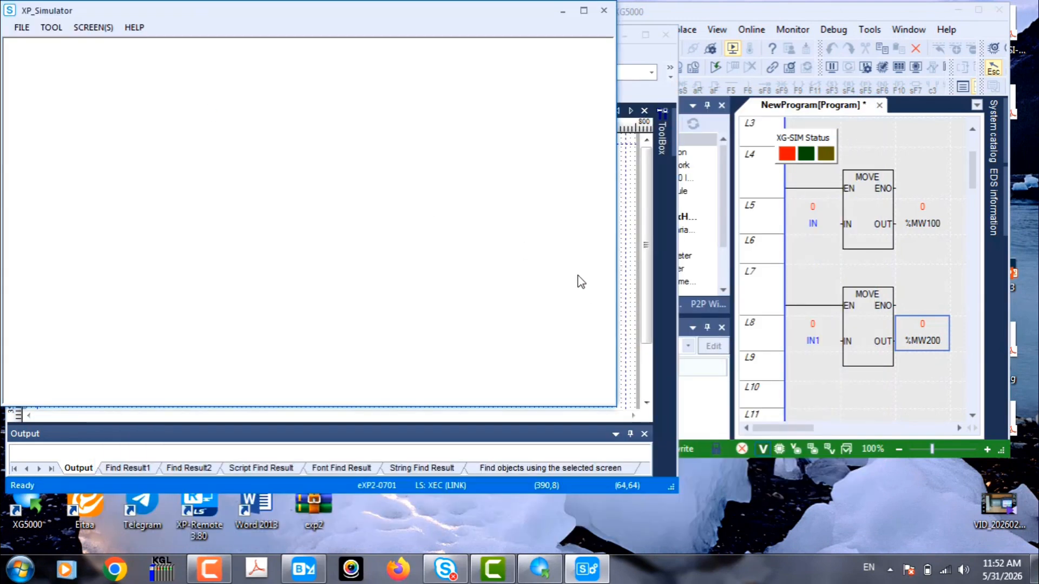
left_click_drag(619, 271, 725, 281)
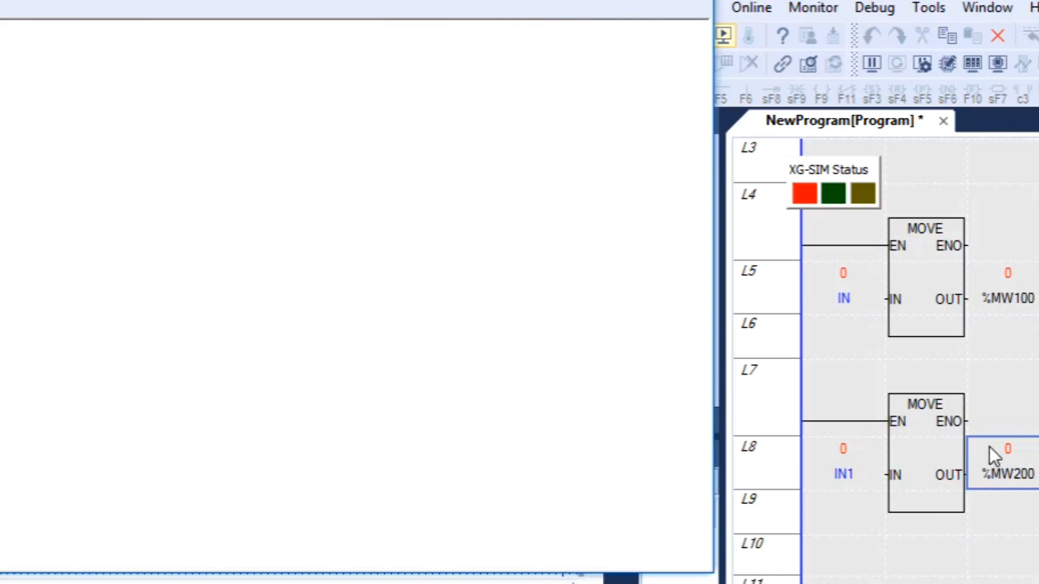
- Set the current value of IN1 to 25 in XG5000 as the lamp's upper limit
double_click(845, 456)
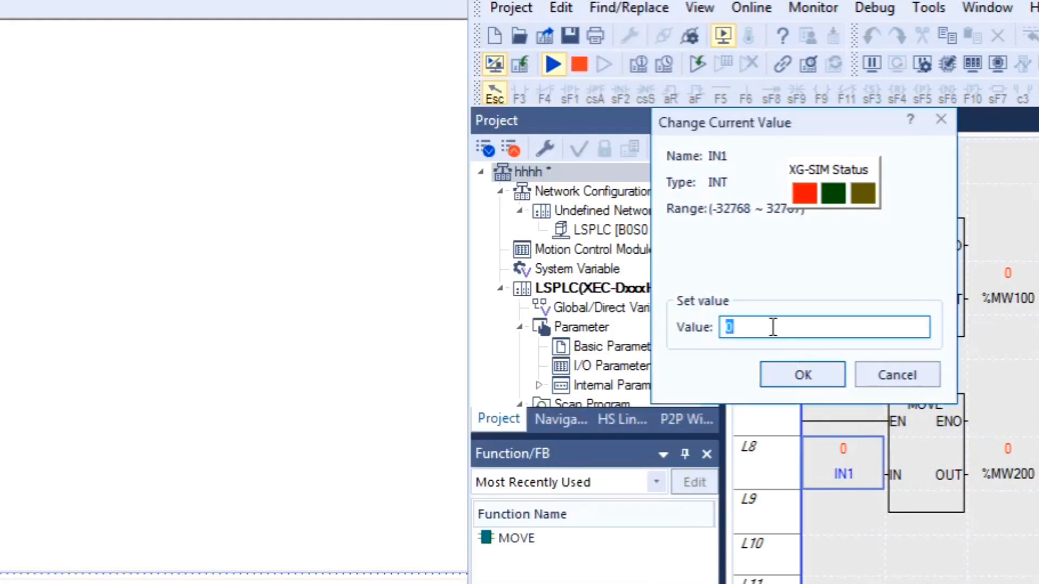
type("25")
left_click(798, 376)
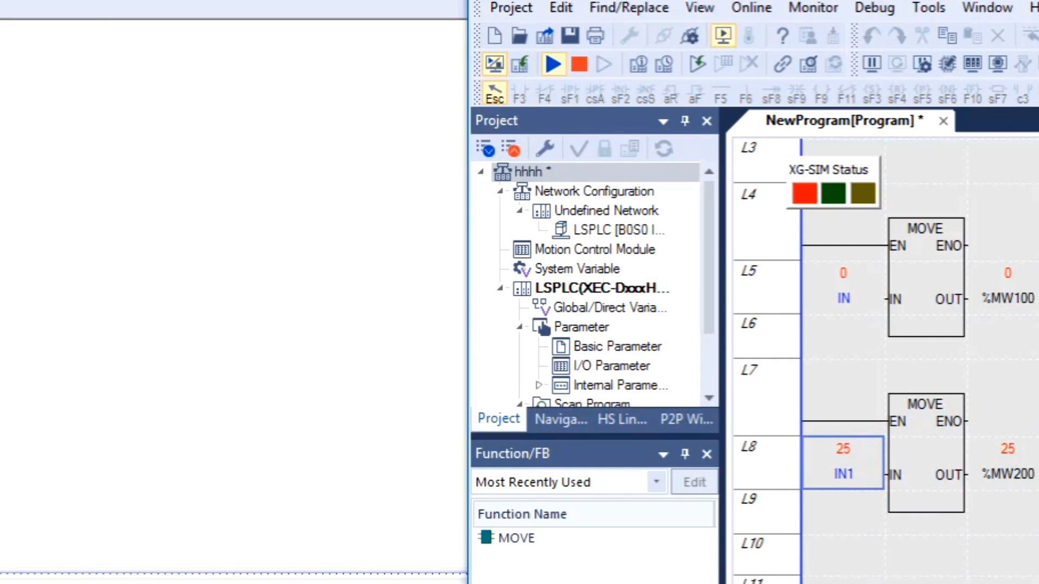
- Set the current value of IN to 24 to test the lamp just below its upper limit
double_click(845, 297)
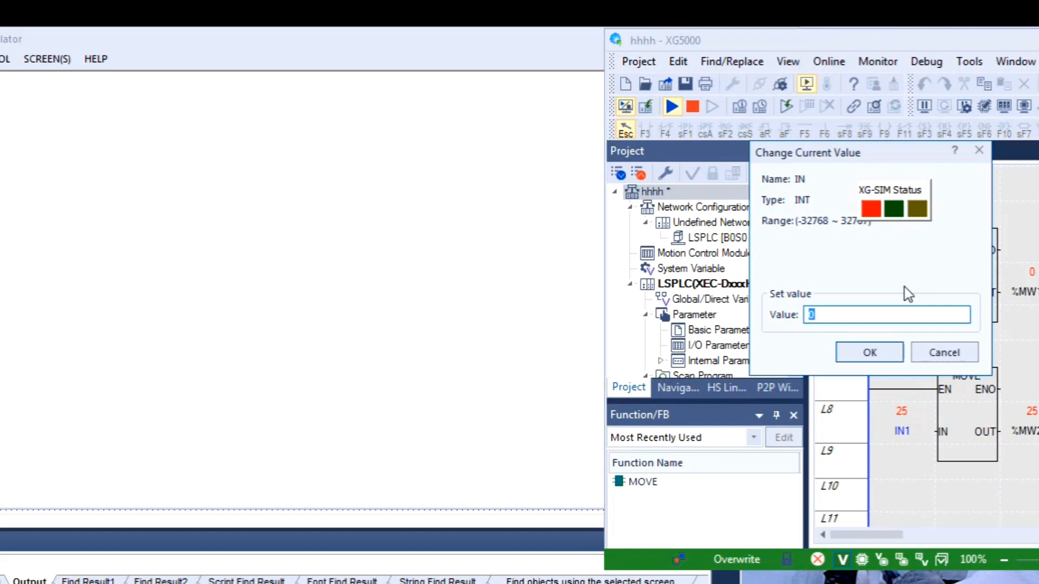
type("24")
left_click(888, 349)
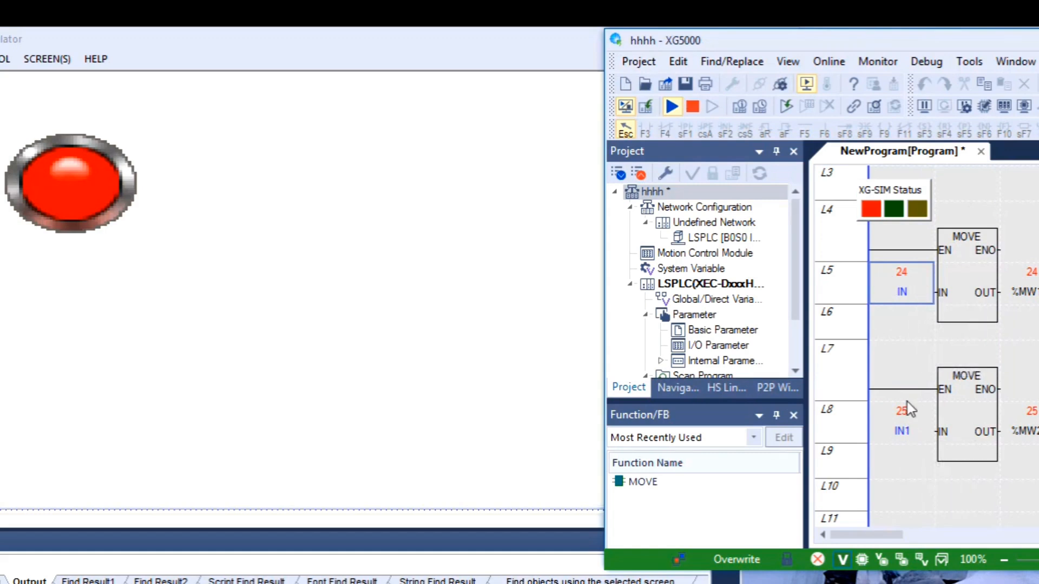
- Set the current value of IN to 20 to test the lamp within its range
double_click(913, 283)
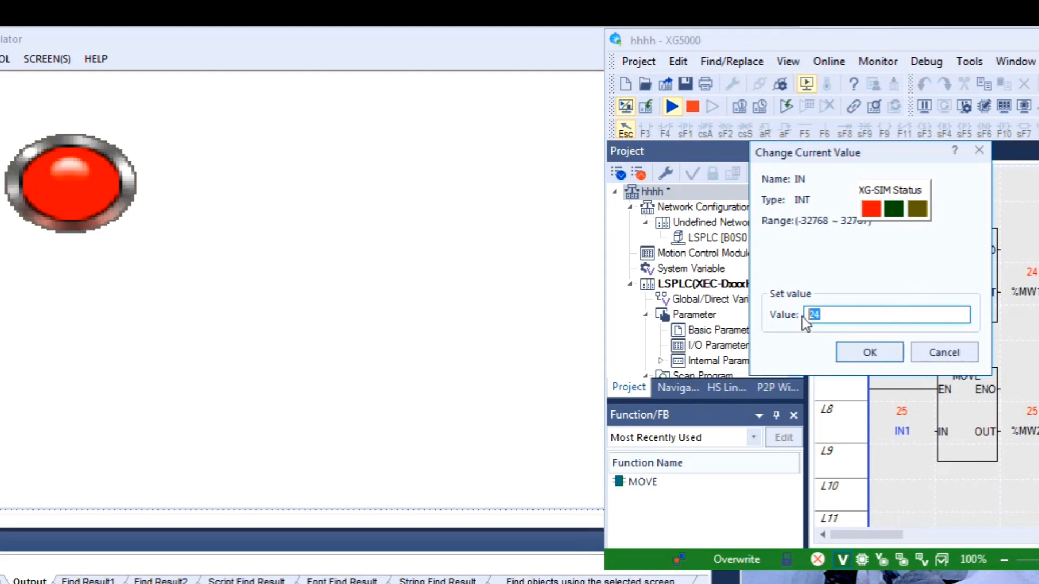
type("20")
key("Return")
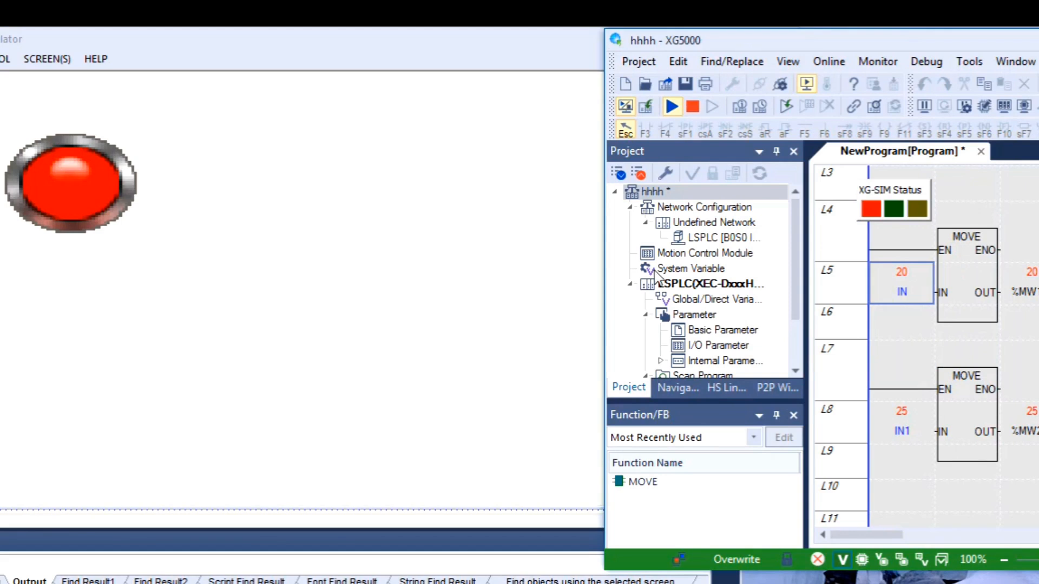
- Set the current value of IN to 26 to test the lamp above its upper limit
double_click(900, 275)
left_click(833, 315)
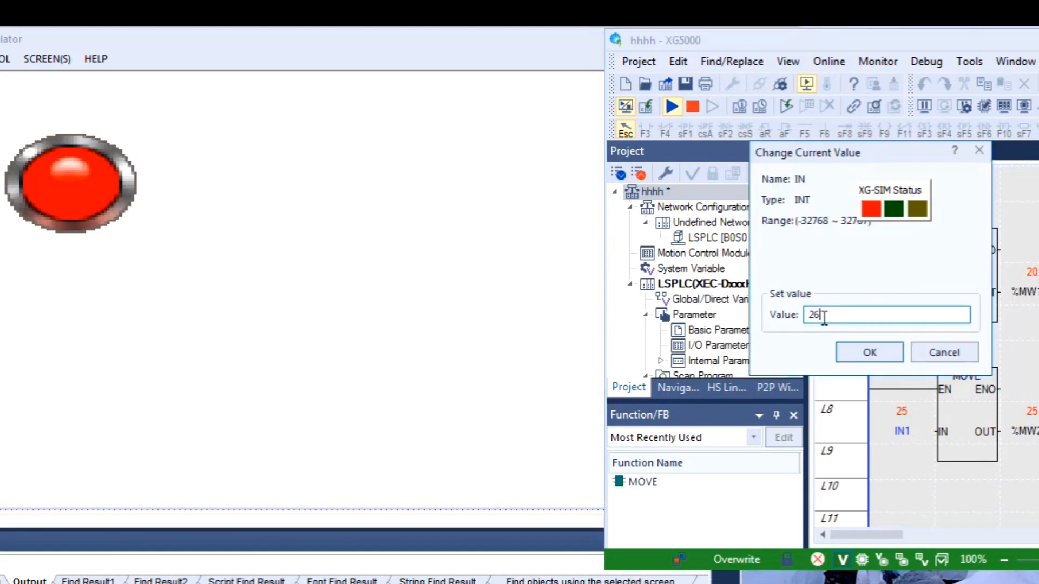
left_click(862, 353)
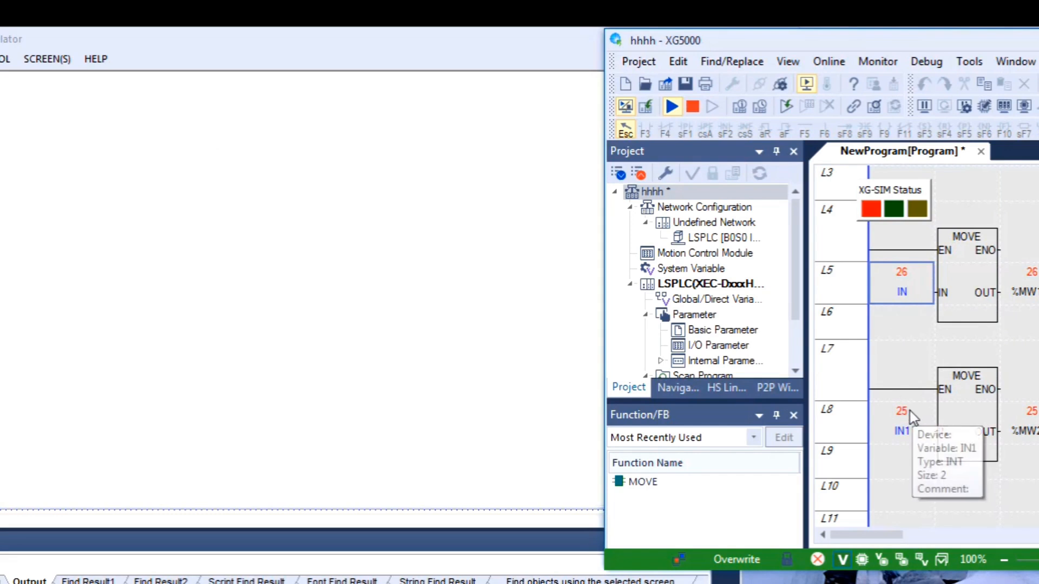
mouse_move(912, 297)
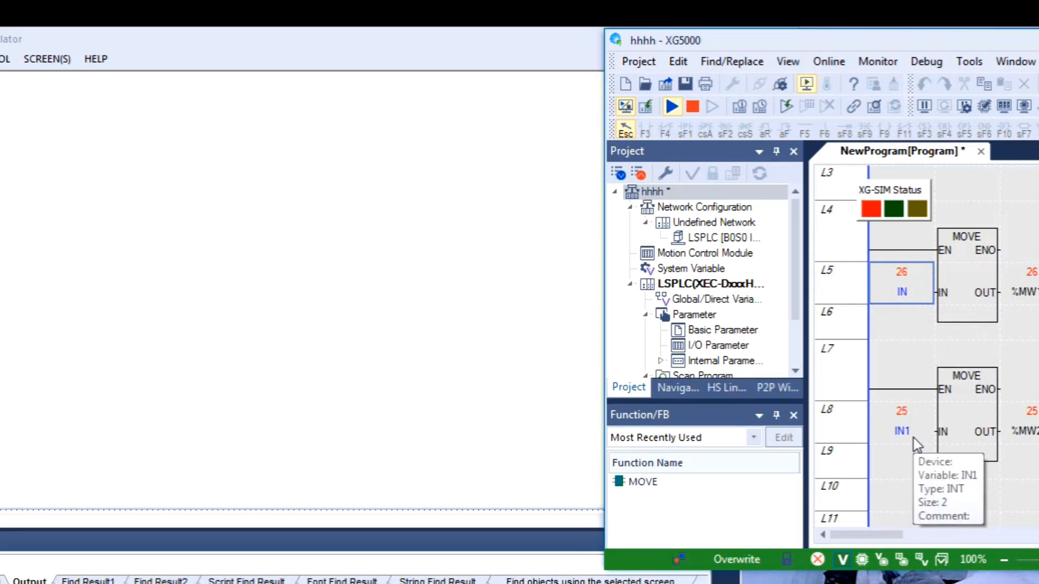
- Close the panel simulation and switch operand A of the Word Lamp's range case from a constant to Other Device
left_click(567, 385)
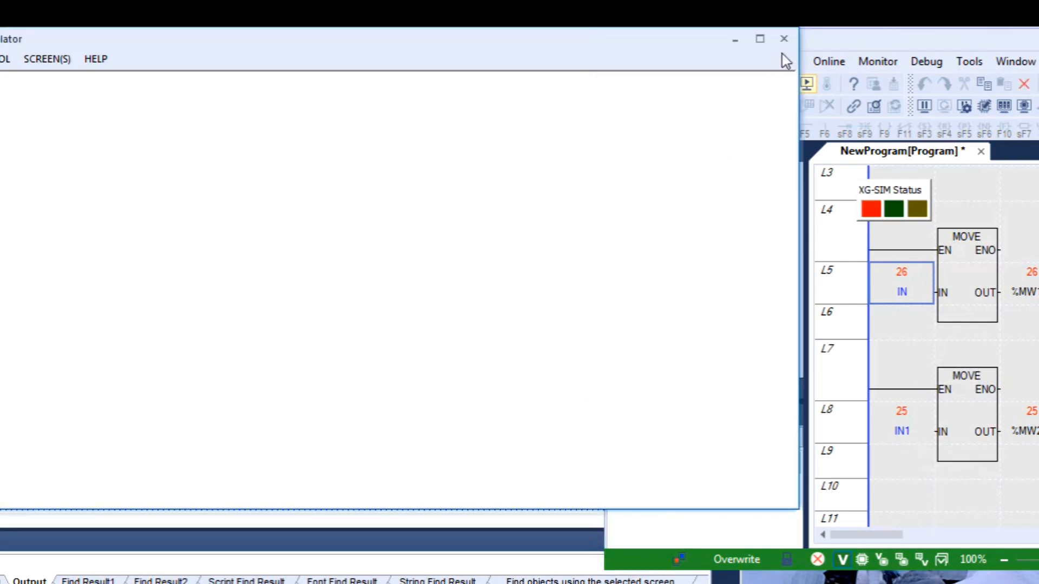
left_click(784, 38)
double_click(89, 291)
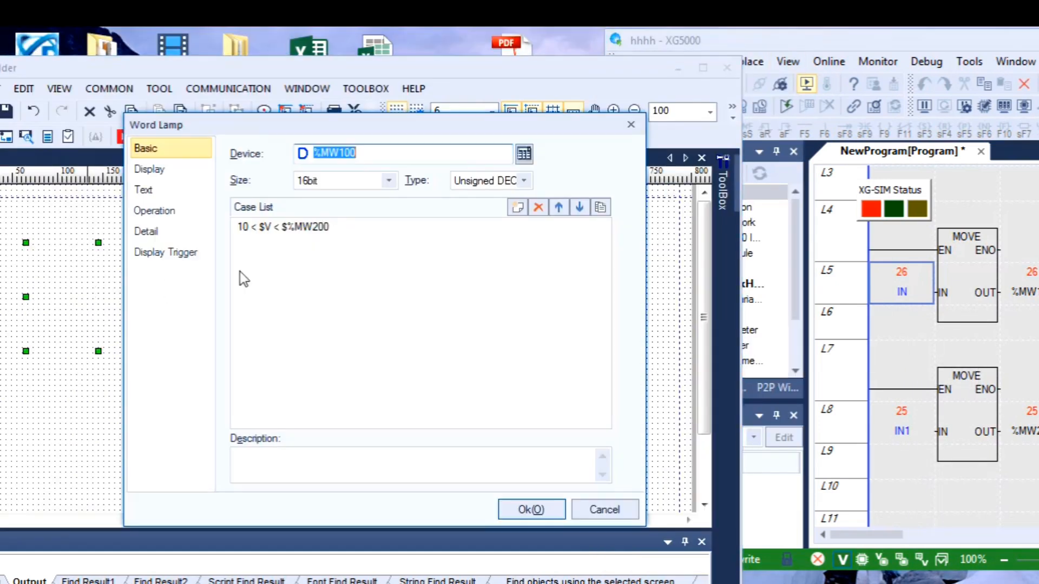
double_click(323, 227)
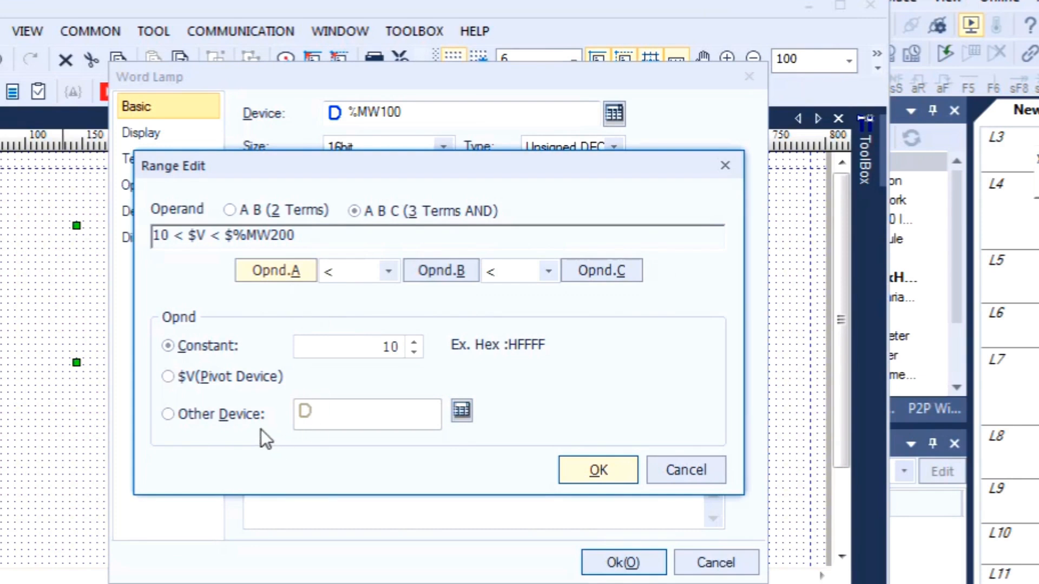
left_click(232, 420)
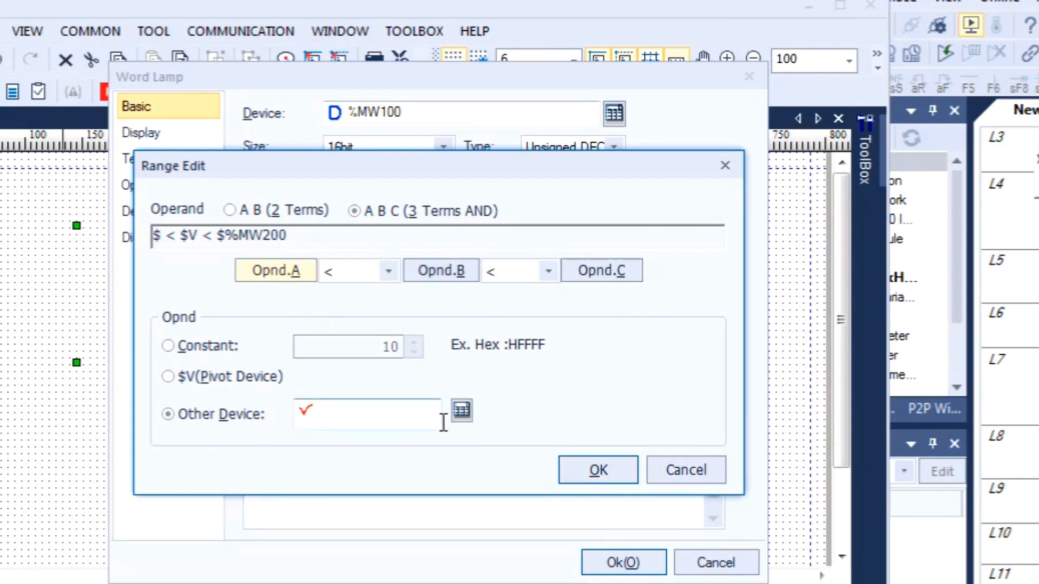